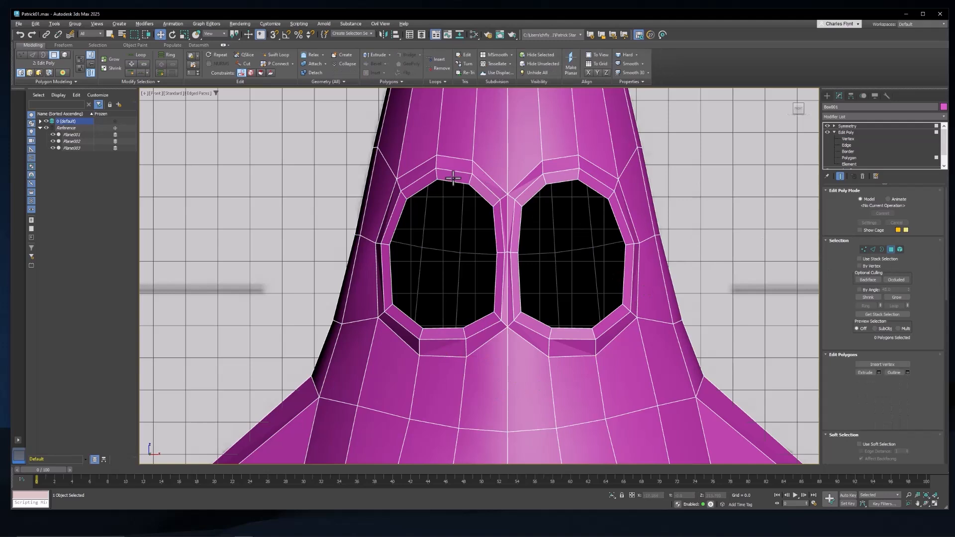
# Step: Select the inner ring of polygons around the eye socket and move it slightly forward out of the face
pyautogui.click(452, 176)
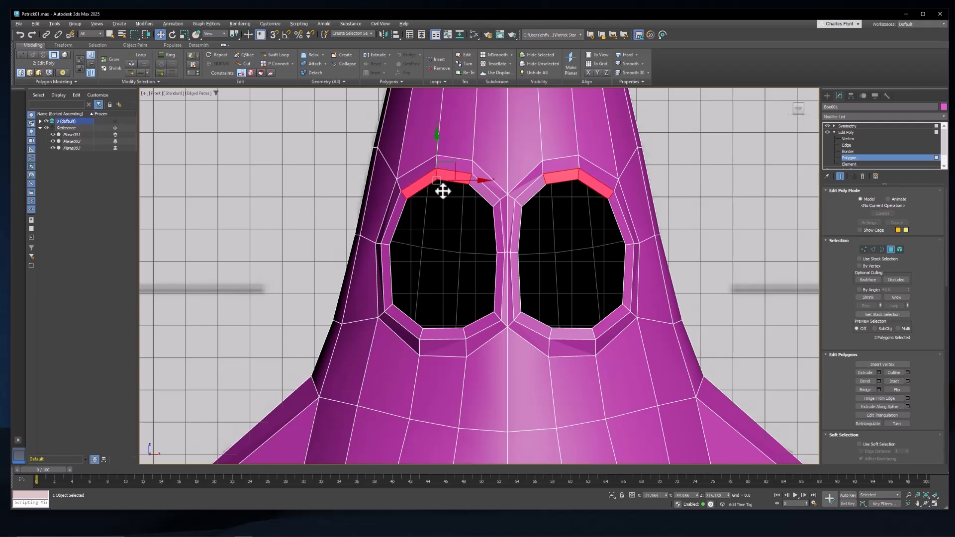
pyautogui.keyDown('shift'); pyautogui.click(427, 189); pyautogui.keyUp('shift')
pyautogui.moveTo(497, 274); pyautogui.dragTo(483, 249, button='middle')
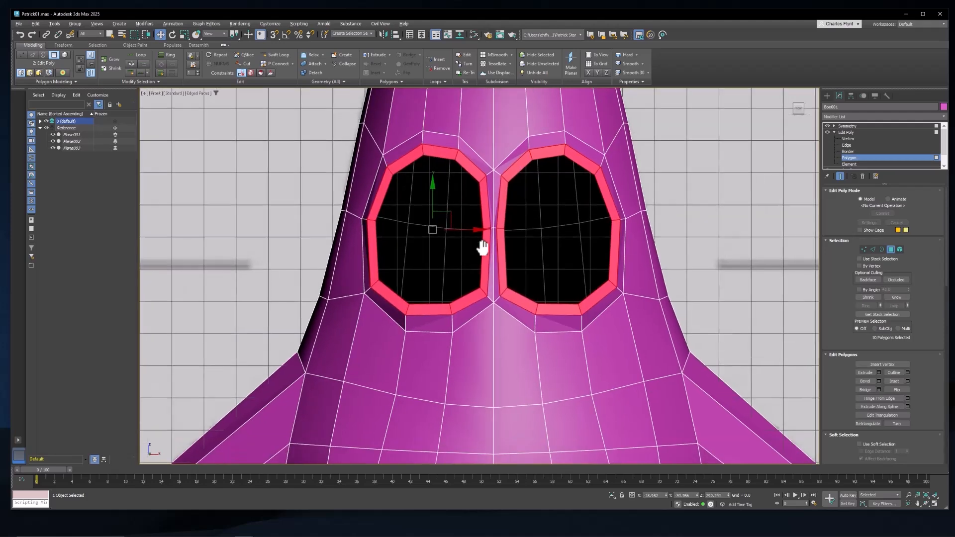
pyautogui.press('p')
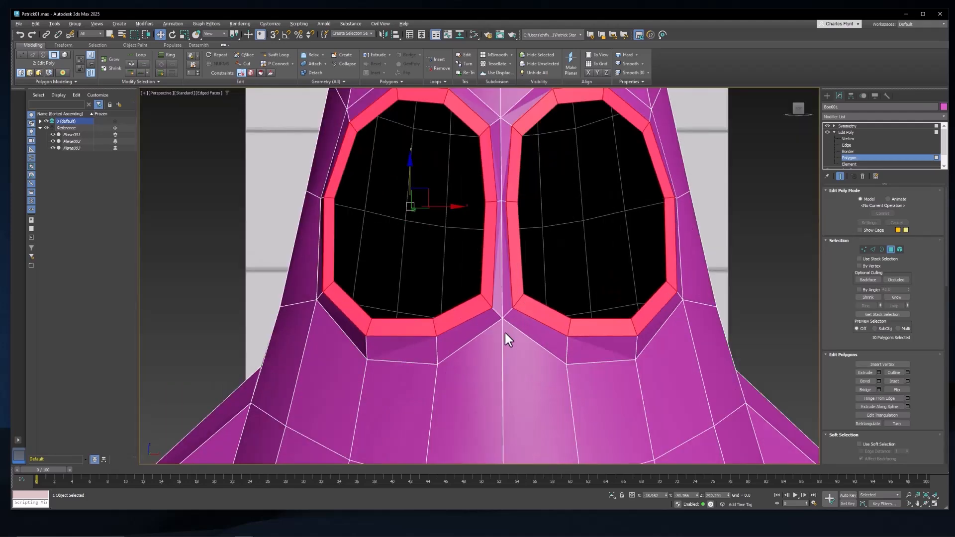
pyautogui.scroll(-5, 506, 334)
pyautogui.keyDown('alt'); pyautogui.moveTo(502, 343); pyautogui.dragTo(576, 346, button='middle'); pyautogui.keyUp('alt')
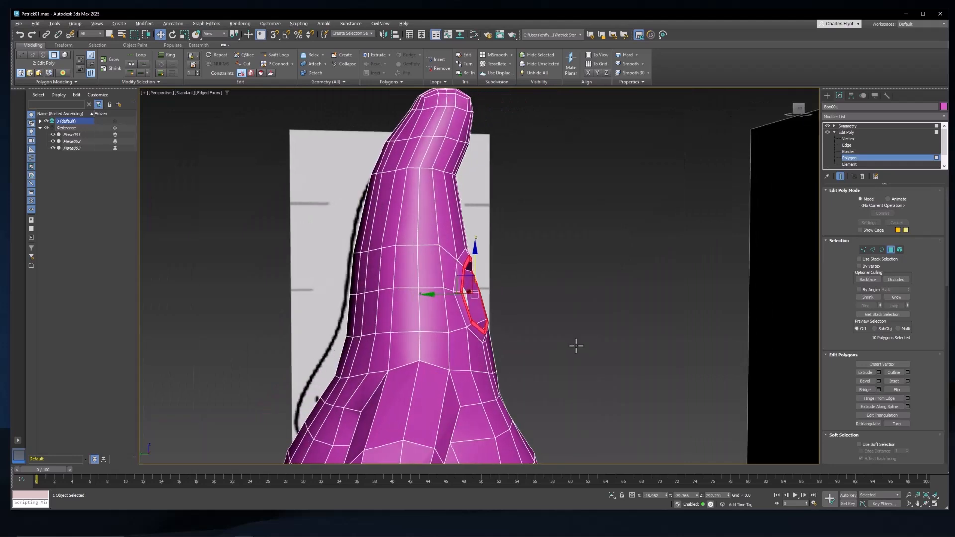
pyautogui.scroll(5, 460, 292)
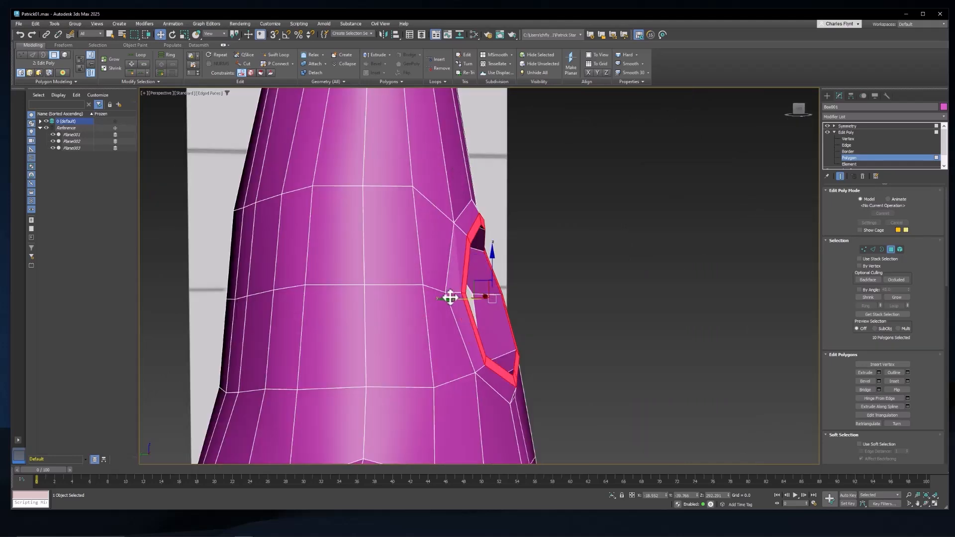
pyautogui.moveTo(450, 297); pyautogui.dragTo(457, 295)
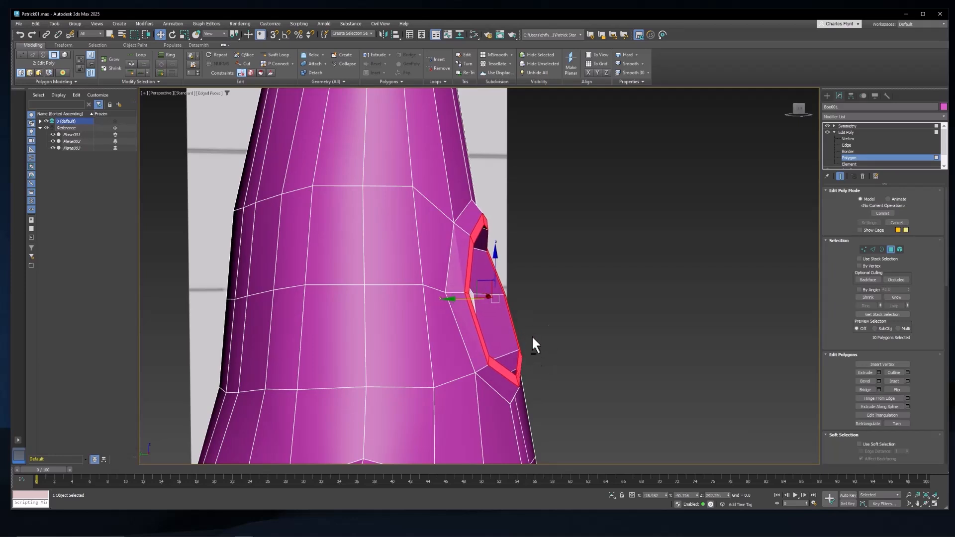
# Step: Select the two outer vertices below the eye socket and move them slightly up
pyautogui.keyDown('alt'); pyautogui.moveTo(552, 335); pyautogui.dragTo(516, 265, button='middle'); pyautogui.keyUp('alt')
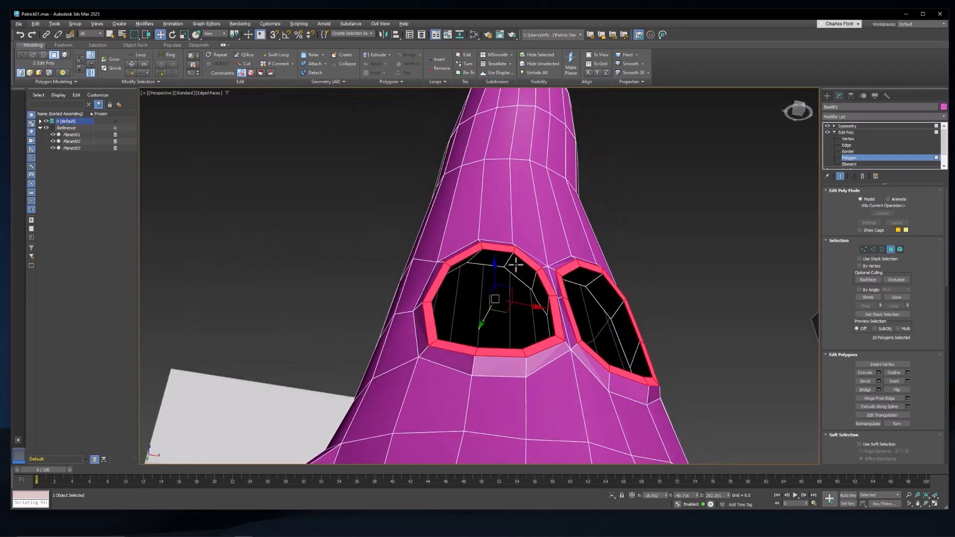
pyautogui.press('1')
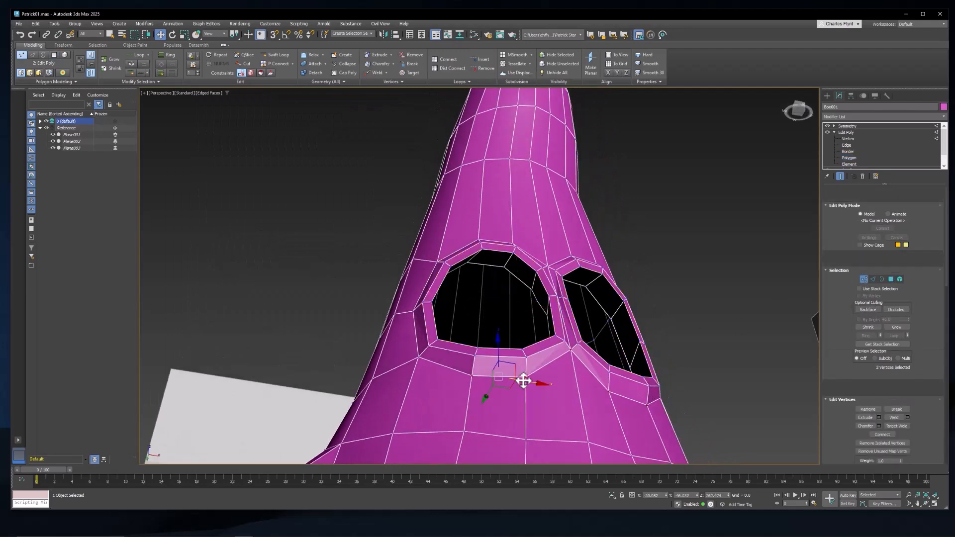
pyautogui.keyDown('alt'); pyautogui.moveTo(474, 379); pyautogui.dragTo(531, 399, button='middle'); pyautogui.keyUp('alt')
pyautogui.moveTo(503, 341); pyautogui.dragTo(502, 338)
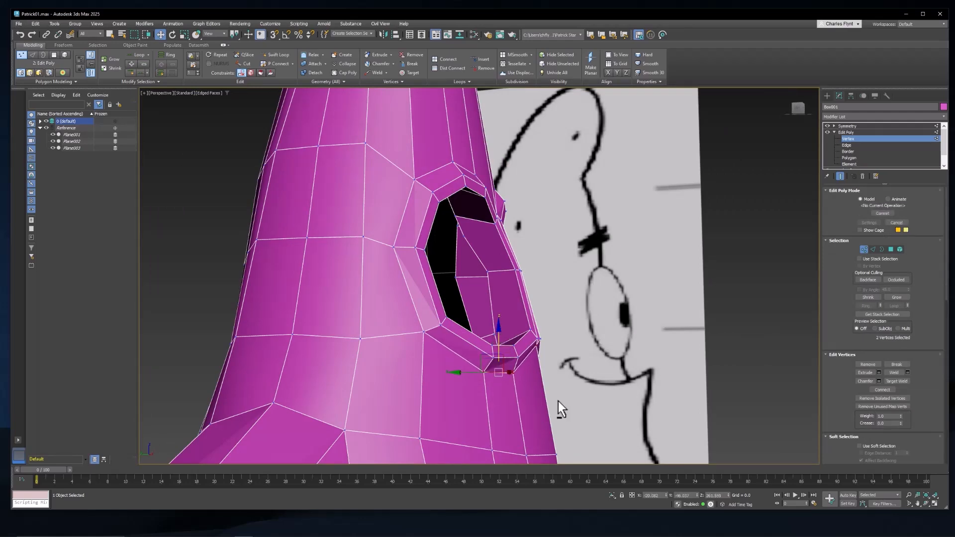
pyautogui.keyDown('alt'); pyautogui.moveTo(558, 403); pyautogui.dragTo(504, 387, button='middle'); pyautogui.keyUp('alt')
pyautogui.scroll(3, 505, 395)
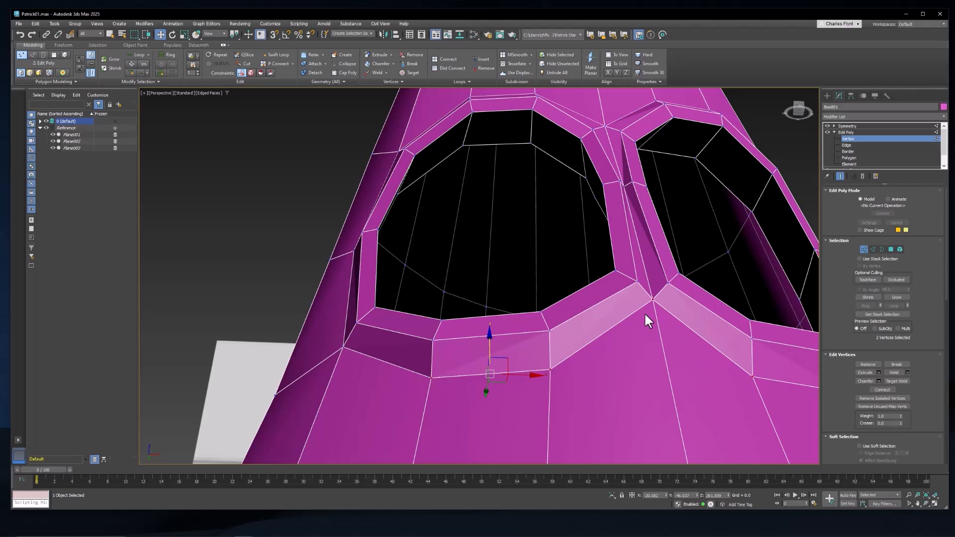
# Step: Select all polygons of the character, clear their smoothing groups and assign them all to smoothing group 1
pyautogui.scroll(-8, 484, 398)
pyautogui.scroll(4, 490, 320)
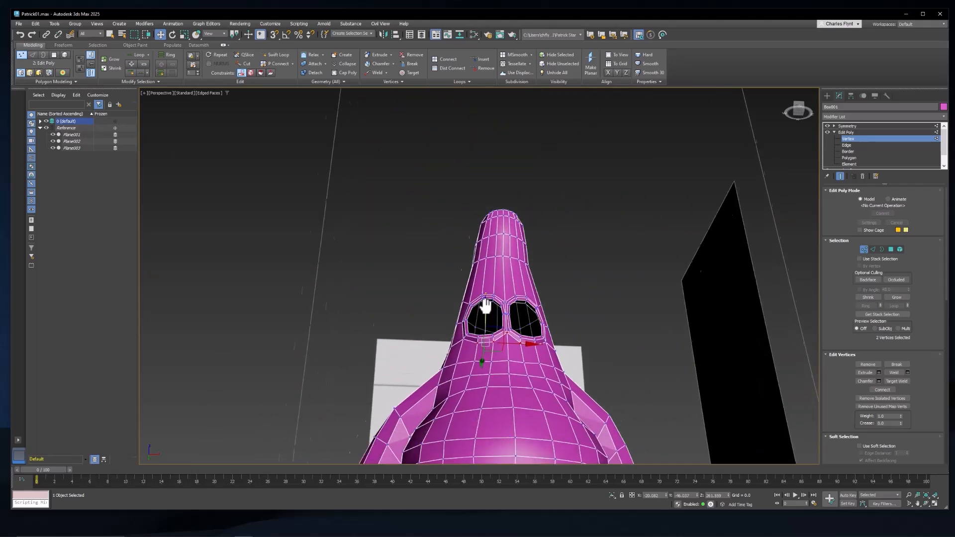
pyautogui.scroll(-3, 480, 267)
pyautogui.keyDown('alt'); pyautogui.moveTo(481, 269); pyautogui.dragTo(458, 301, button='middle'); pyautogui.keyUp('alt')
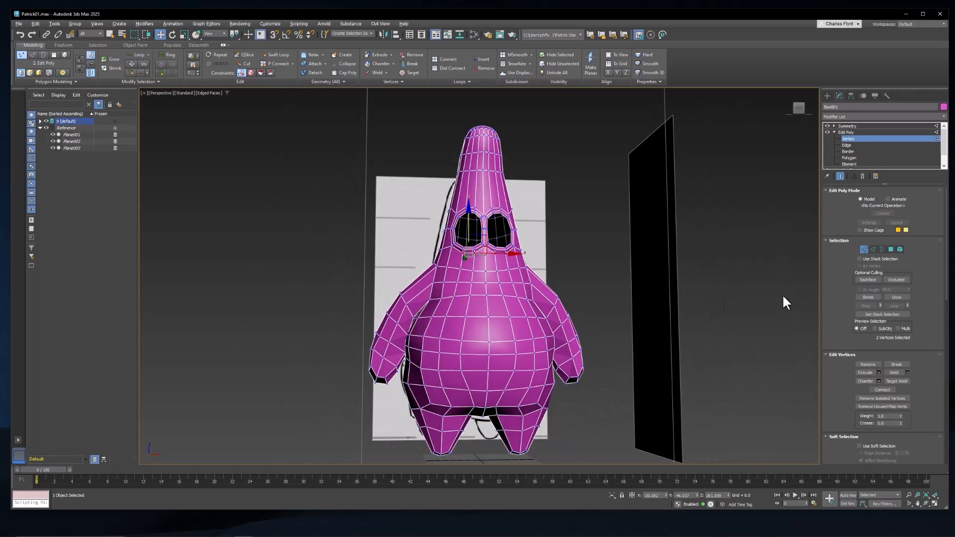
pyautogui.click(889, 248)
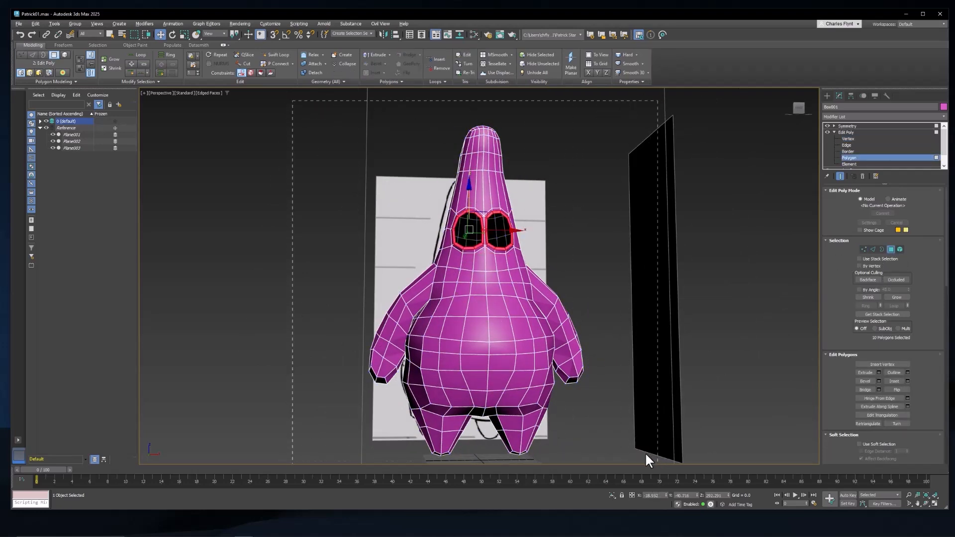
pyautogui.hotkey('ctrl', 'a')
pyautogui.scroll(-5, 930, 378)
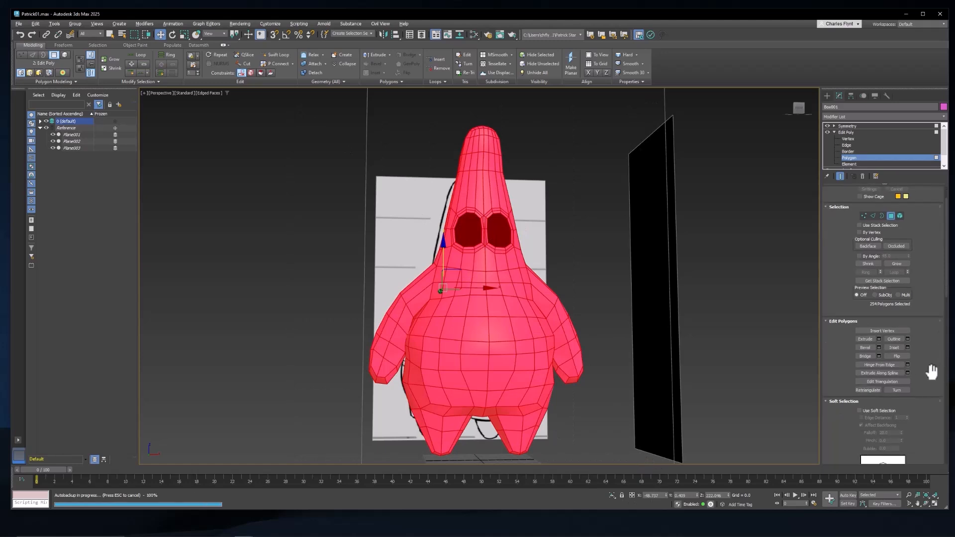
pyautogui.scroll(-5, 930, 408)
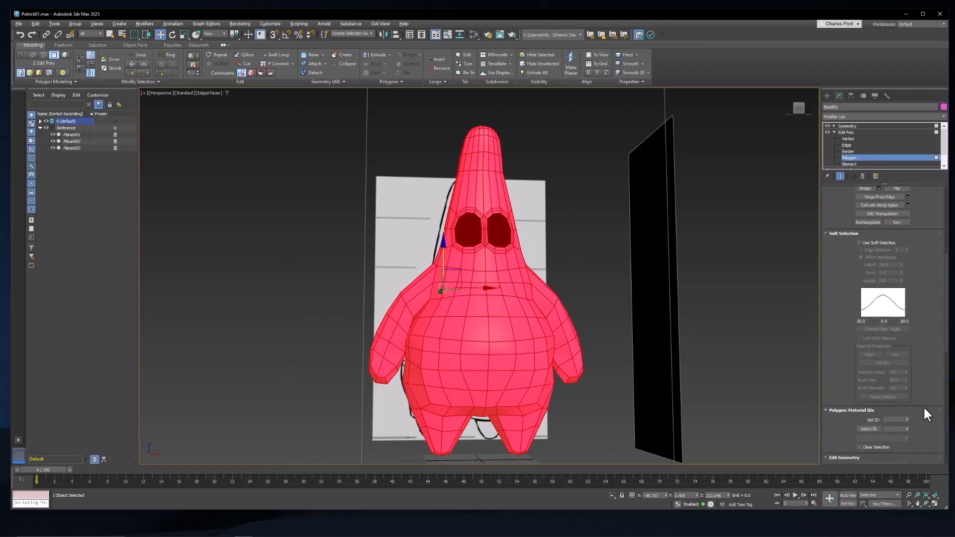
pyautogui.scroll(-3, 923, 412)
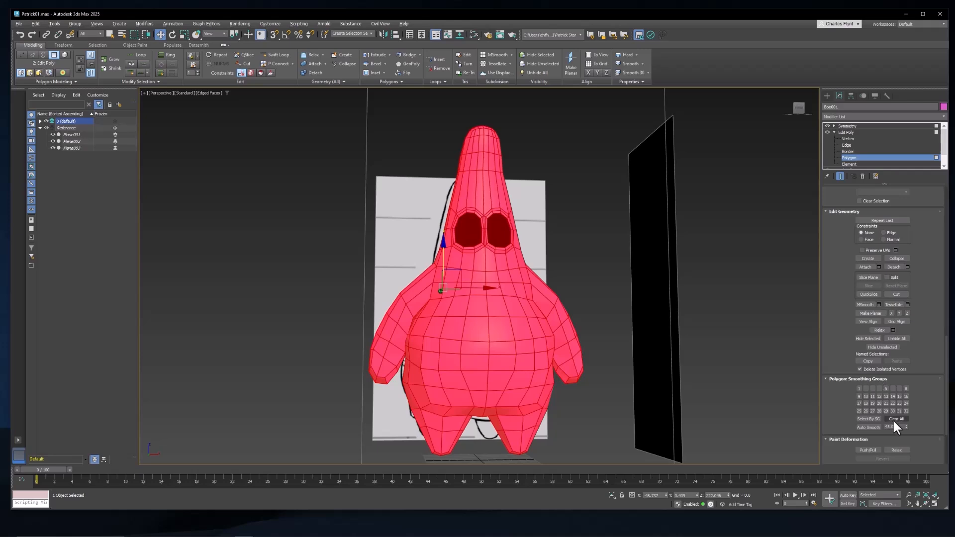
pyautogui.click(898, 419)
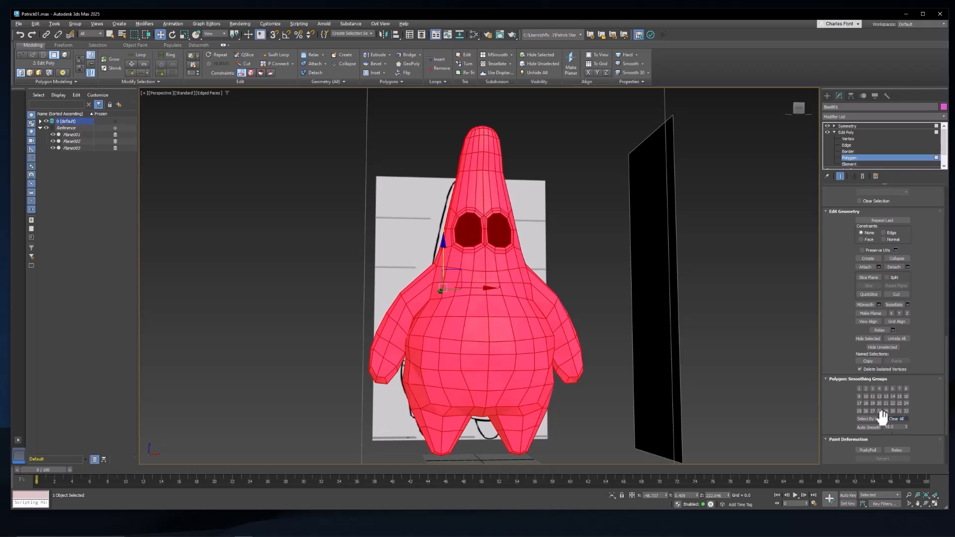
pyautogui.click(859, 389)
pyautogui.click(572, 283)
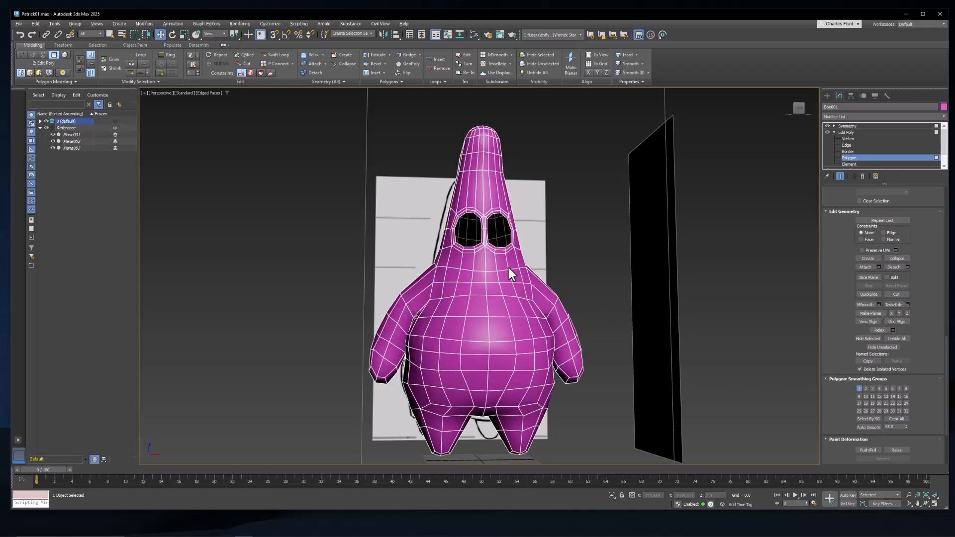
# Step: Create a sphere with a radius of about 17.8 in the front view, centred over the eye socket on the unmirrored half
pyautogui.scroll(4, 498, 256)
pyautogui.scroll(6, 466, 250)
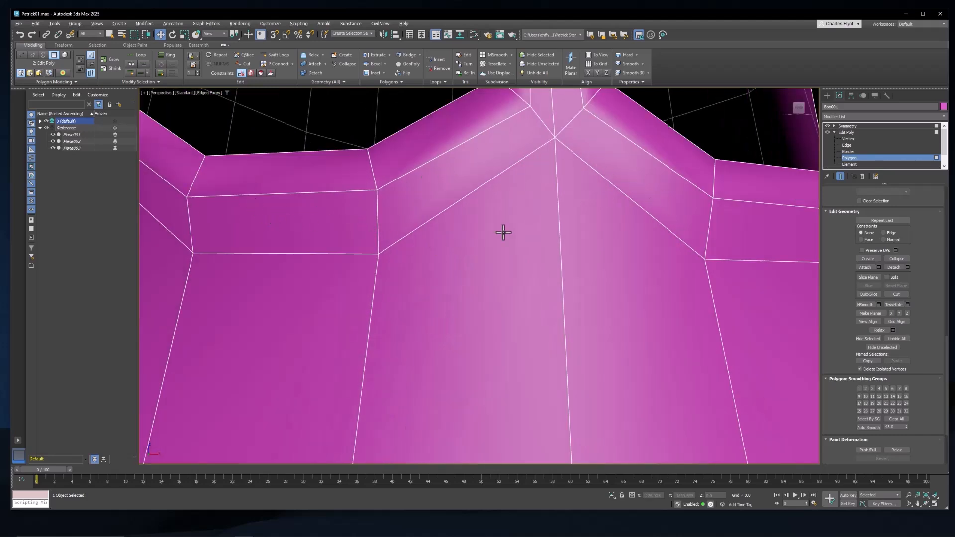
pyautogui.scroll(-10, 504, 233)
pyautogui.moveTo(527, 323); pyautogui.dragTo(512, 219, button='middle')
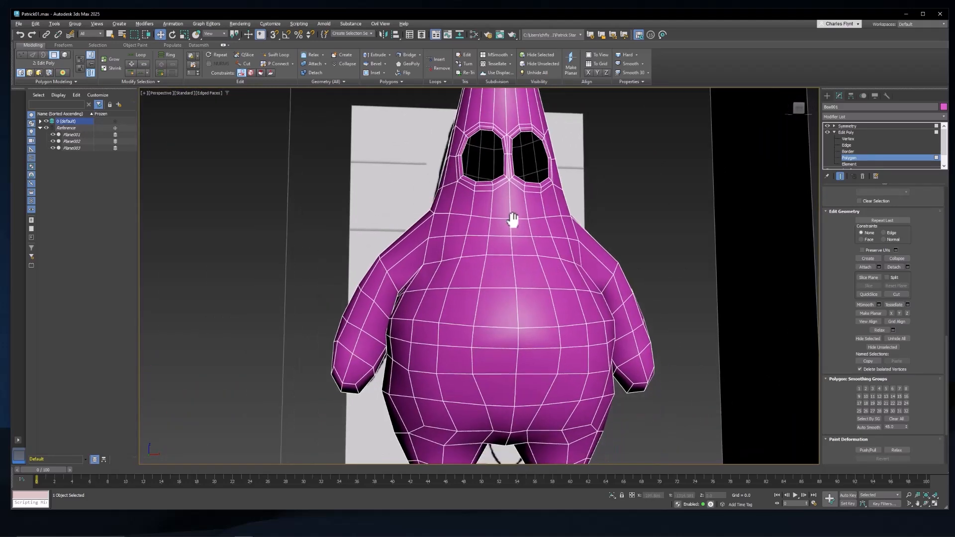
pyautogui.scroll(8, 512, 218)
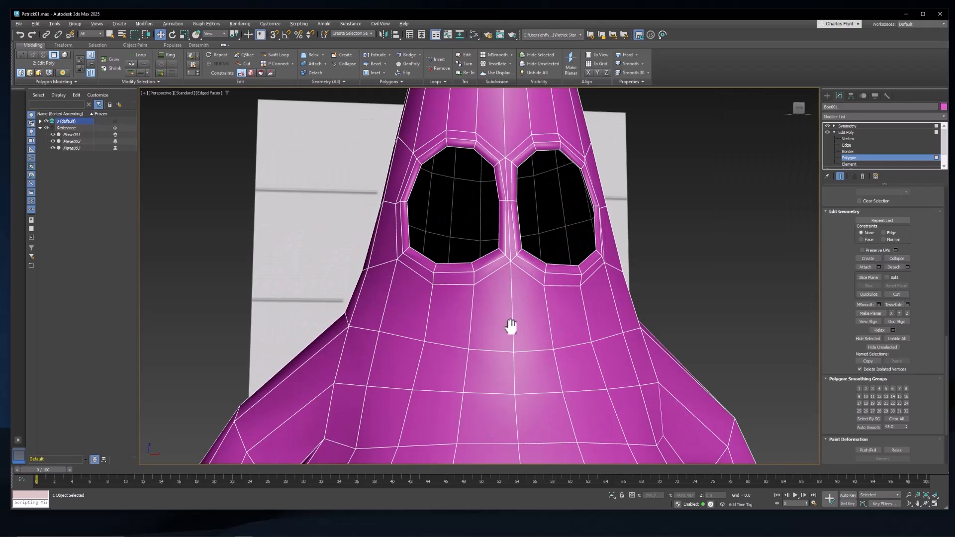
pyautogui.press('f')
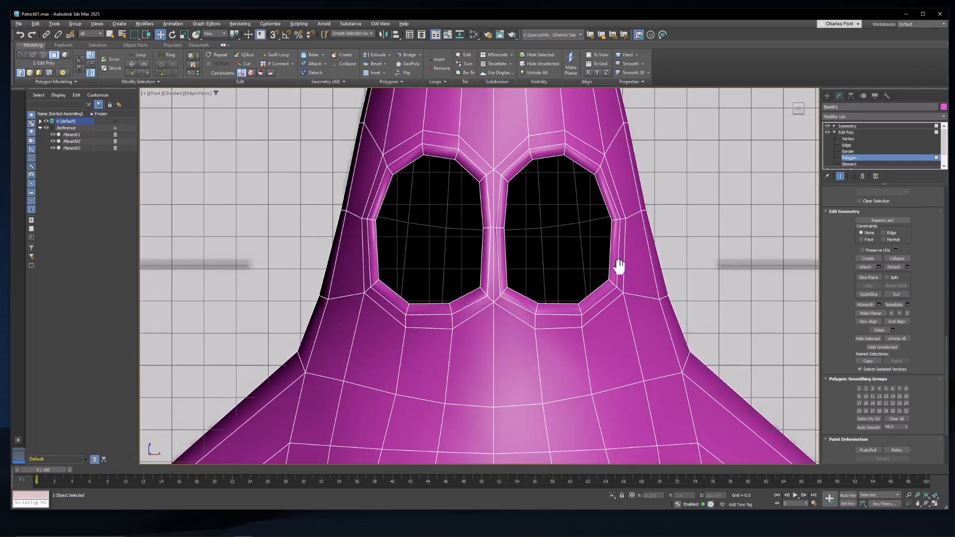
pyautogui.moveTo(619, 267); pyautogui.dragTo(613, 271, button='middle')
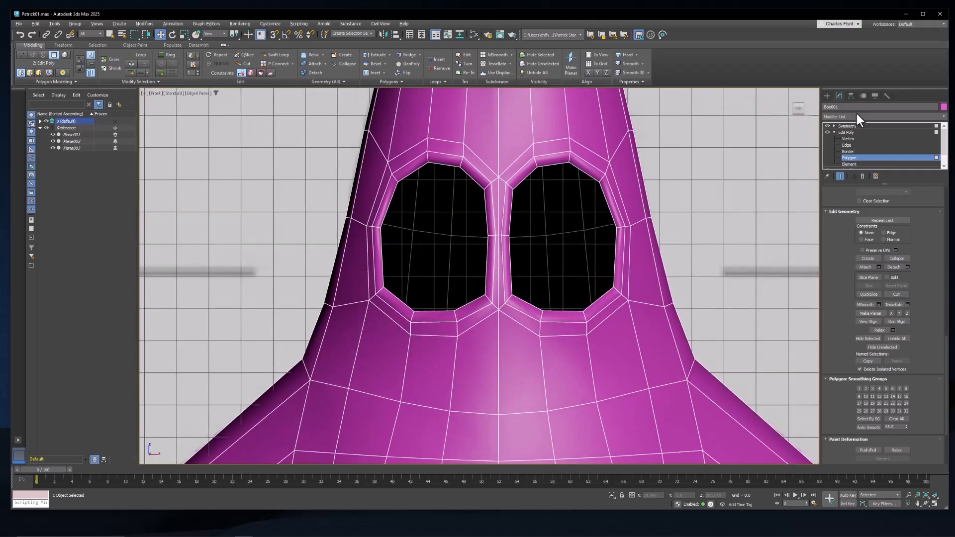
pyautogui.click(827, 95)
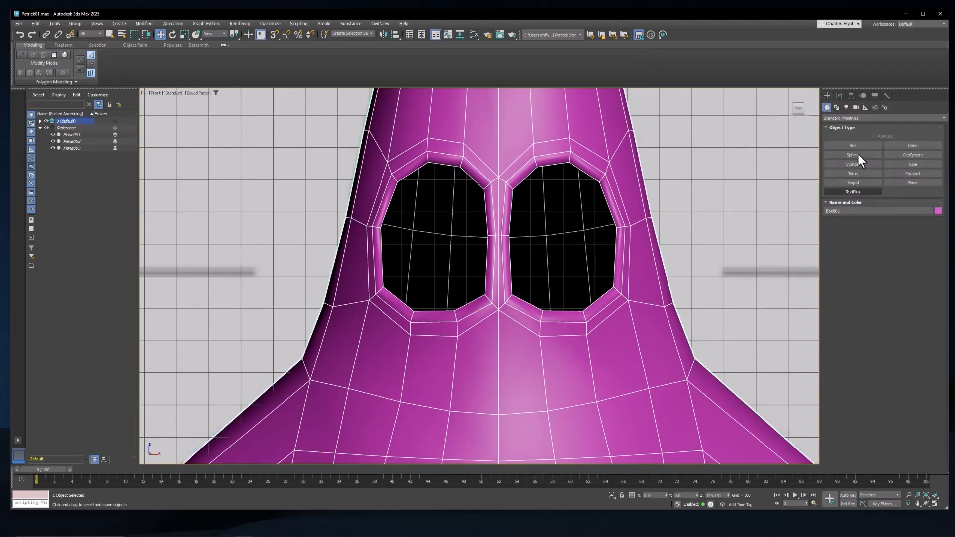
pyautogui.click(855, 152)
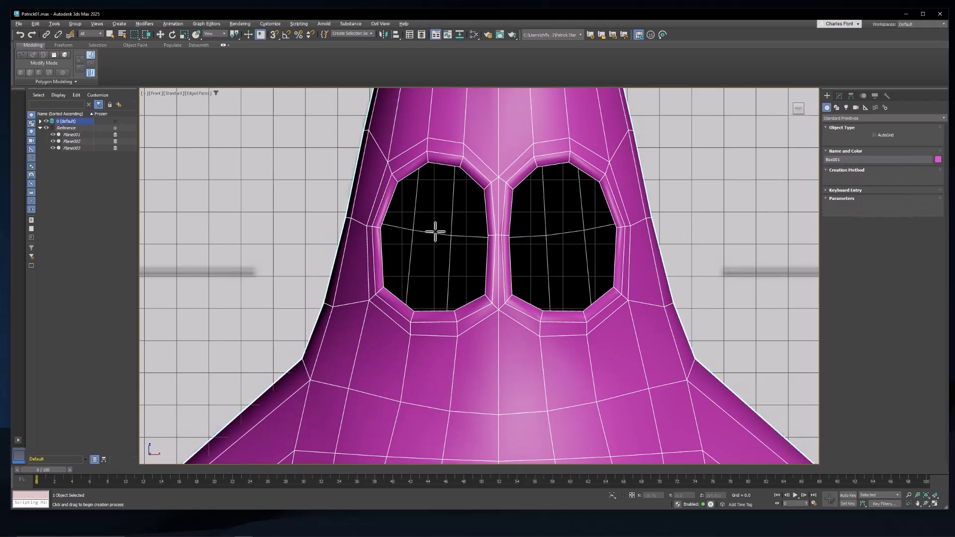
pyautogui.moveTo(435, 232); pyautogui.dragTo(442, 290)
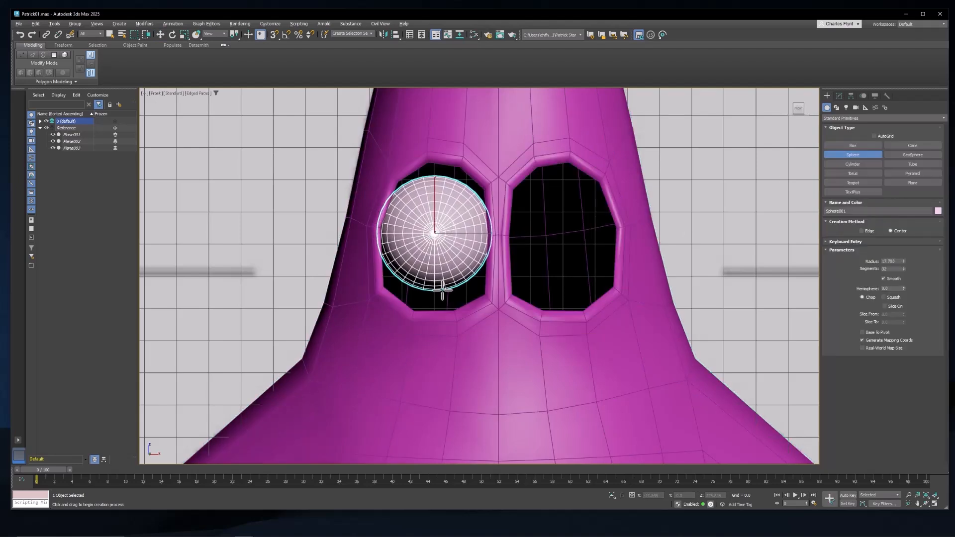
# Step: Scale the eye sphere non-uniformly to about 140% in height and slightly wider so that it fills the socket
pyautogui.click(839, 95)
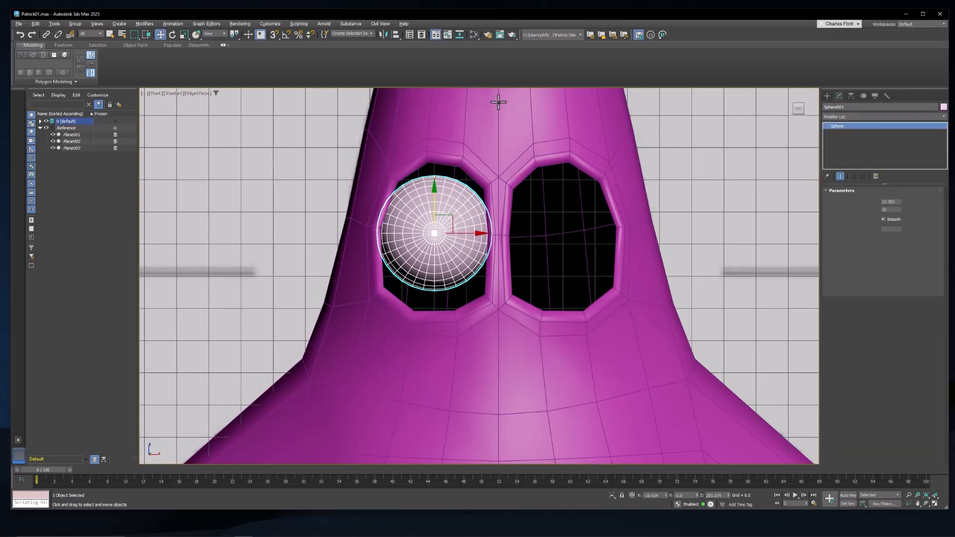
pyautogui.click(184, 35)
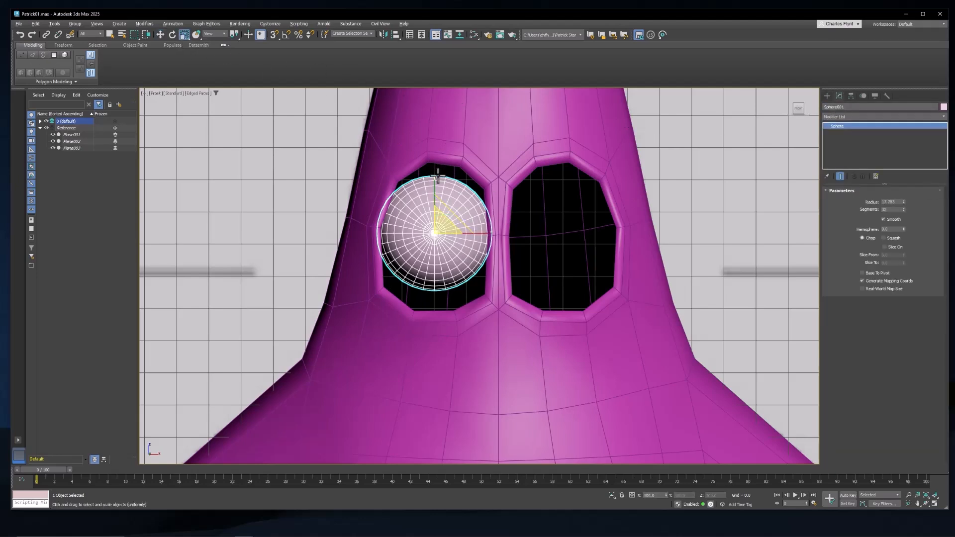
pyautogui.press('r')
pyautogui.moveTo(437, 179); pyautogui.dragTo(445, 167)
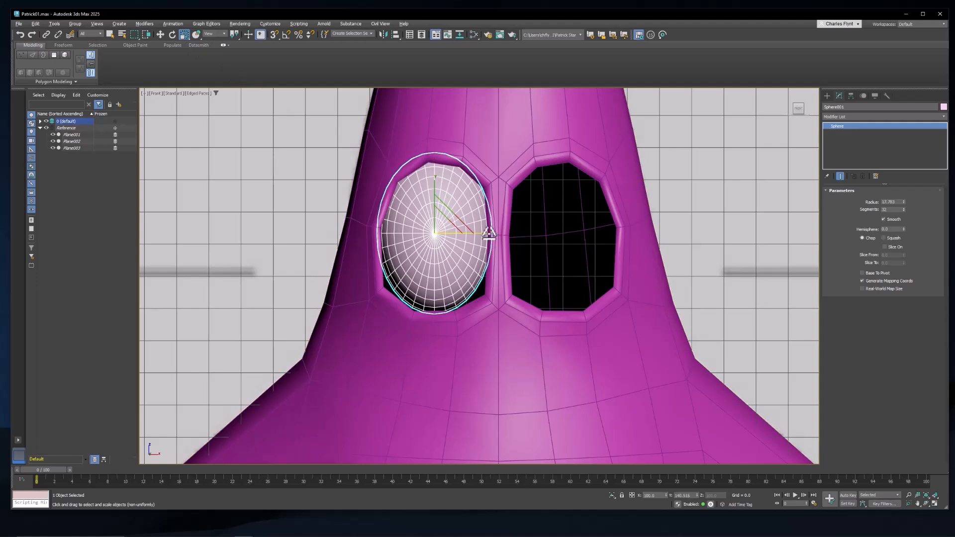
pyautogui.moveTo(491, 233); pyautogui.dragTo(493, 233)
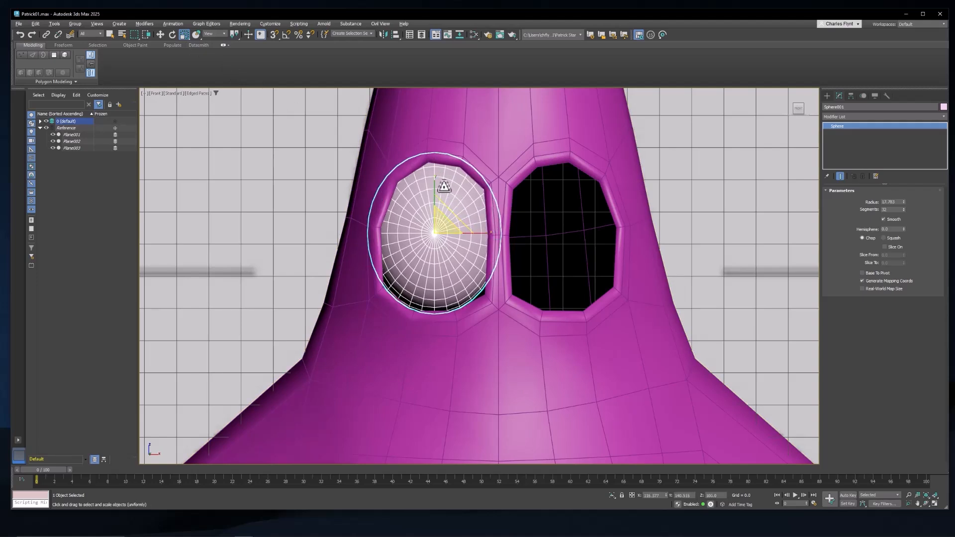
# Step: Move the eye sphere slightly down and bring it forward out of the head so that it sits in the eye socket
pyautogui.click(159, 32)
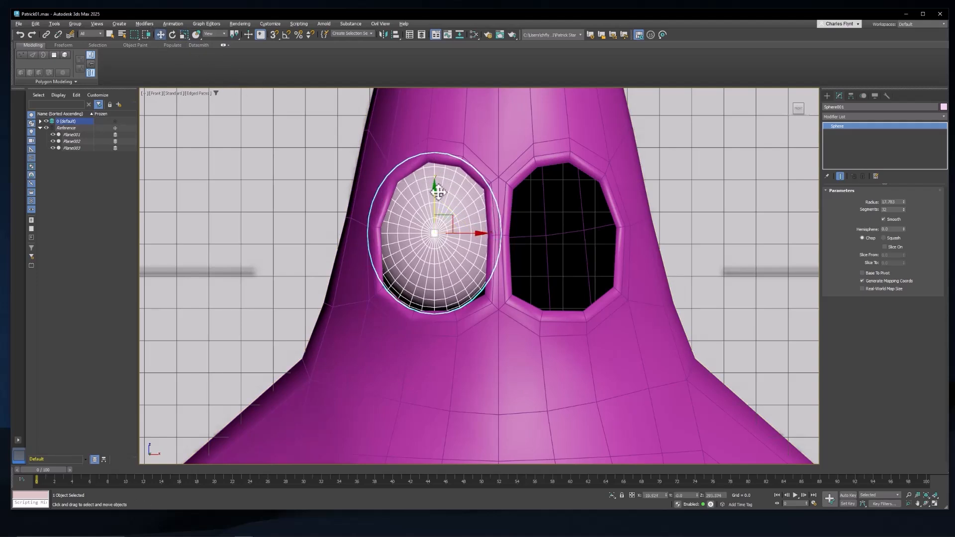
pyautogui.moveTo(436, 188); pyautogui.dragTo(436, 197)
pyautogui.moveTo(482, 239); pyautogui.dragTo(473, 243, button='middle')
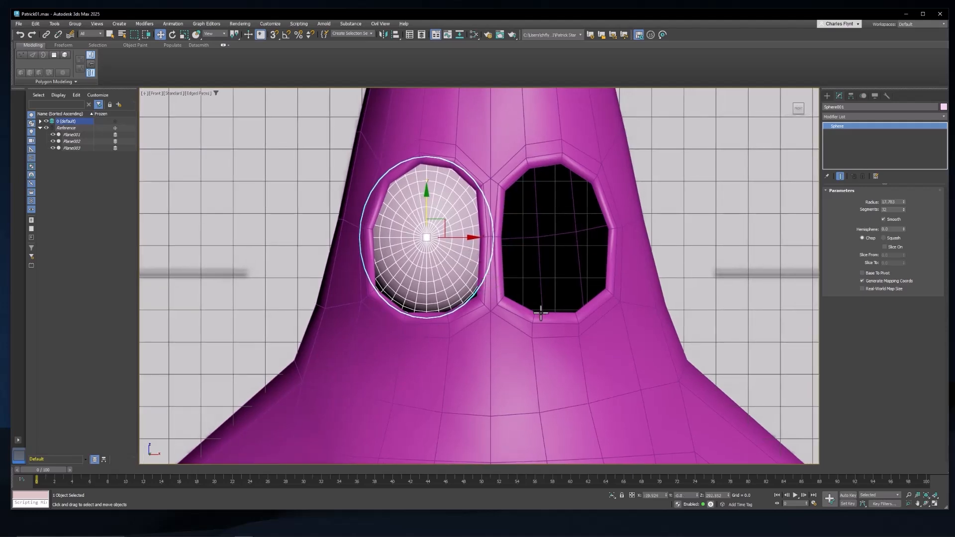
pyautogui.press('l')
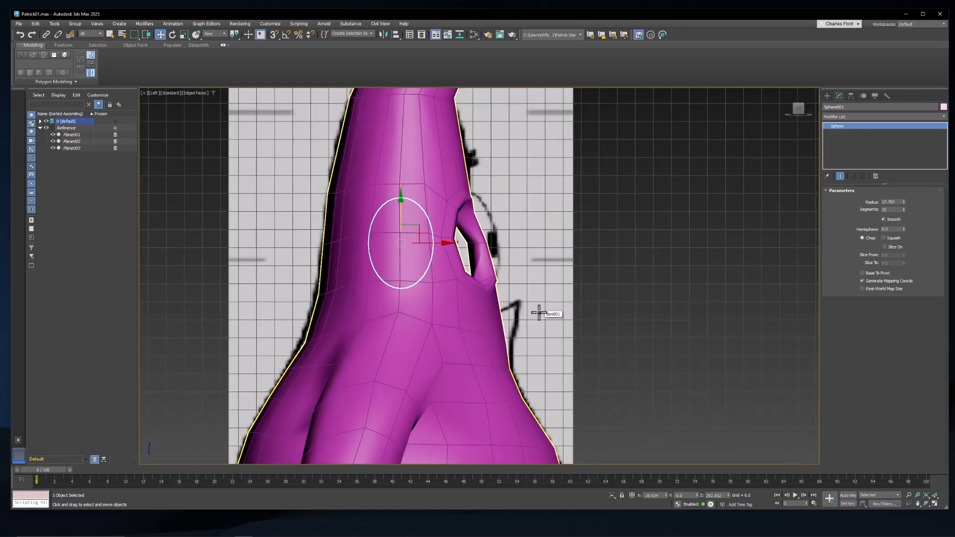
pyautogui.moveTo(442, 246); pyautogui.dragTo(504, 256)
pyautogui.keyDown('alt'); pyautogui.moveTo(505, 256); pyautogui.dragTo(430, 319, button='middle'); pyautogui.keyUp('alt')
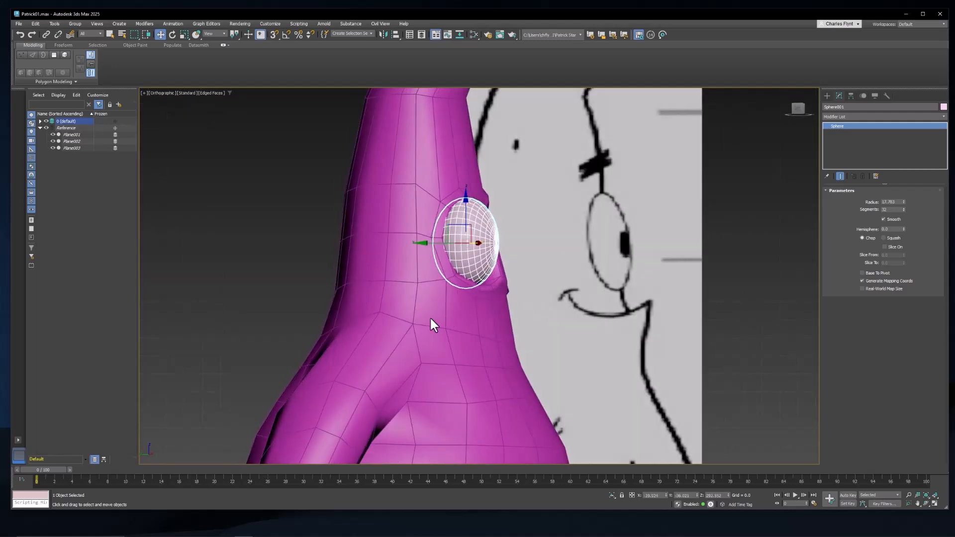
pyautogui.press('f')
pyautogui.scroll(2, 428, 248)
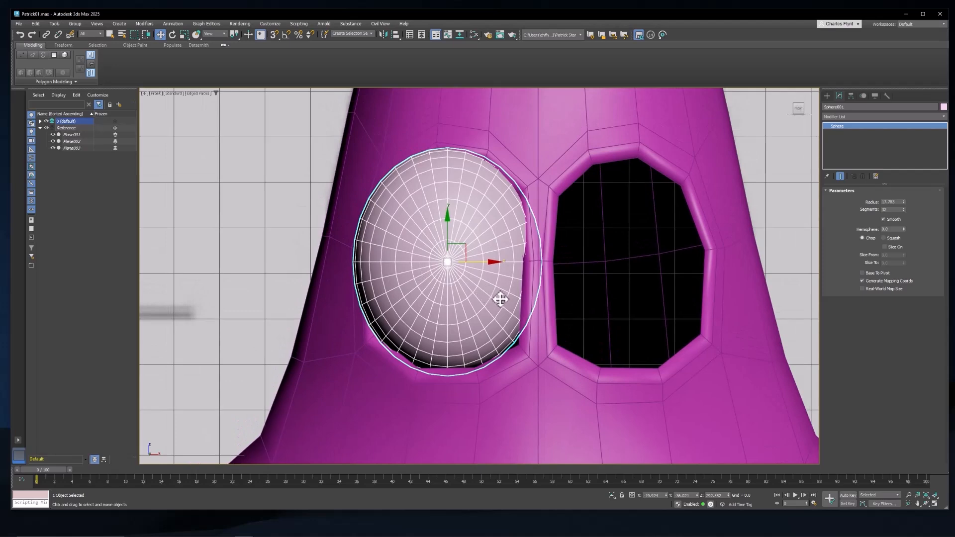
# Step: Scale the eye sphere down slightly and uniformly so that it fits inside the eye socket opening
pyautogui.keyDown('alt'); pyautogui.moveTo(498, 318); pyautogui.dragTo(476, 310, button='middle'); pyautogui.keyUp('alt')
pyautogui.press('p')
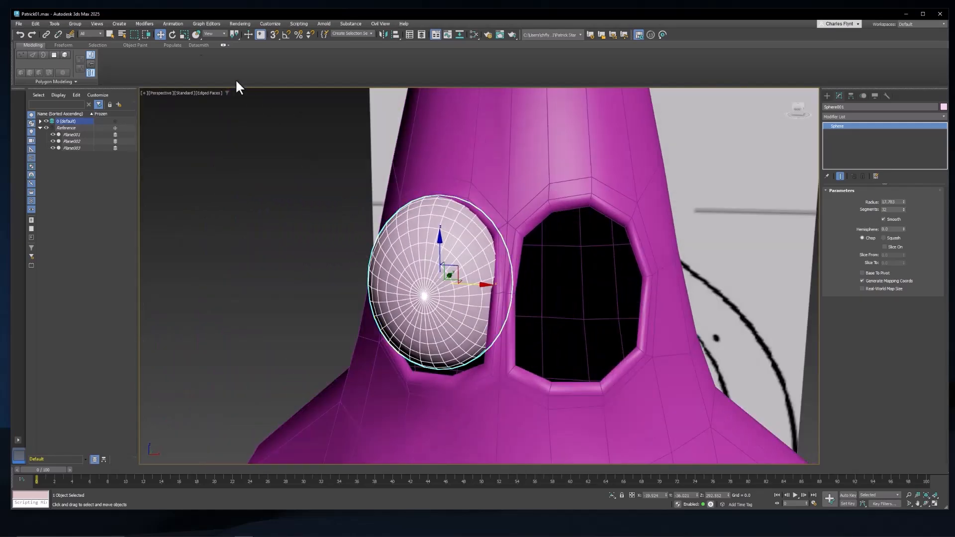
pyautogui.click(185, 33)
pyautogui.keyDown('alt'); pyautogui.moveTo(441, 279); pyautogui.dragTo(443, 284, button='middle'); pyautogui.keyUp('alt')
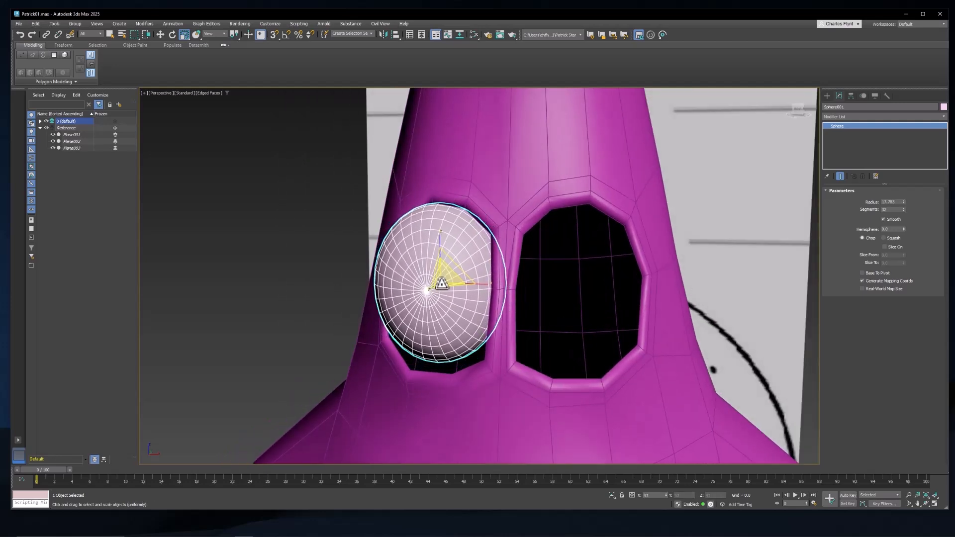
pyautogui.keyDown('alt'); pyautogui.moveTo(441, 284); pyautogui.dragTo(520, 302, button='middle'); pyautogui.keyUp('alt')
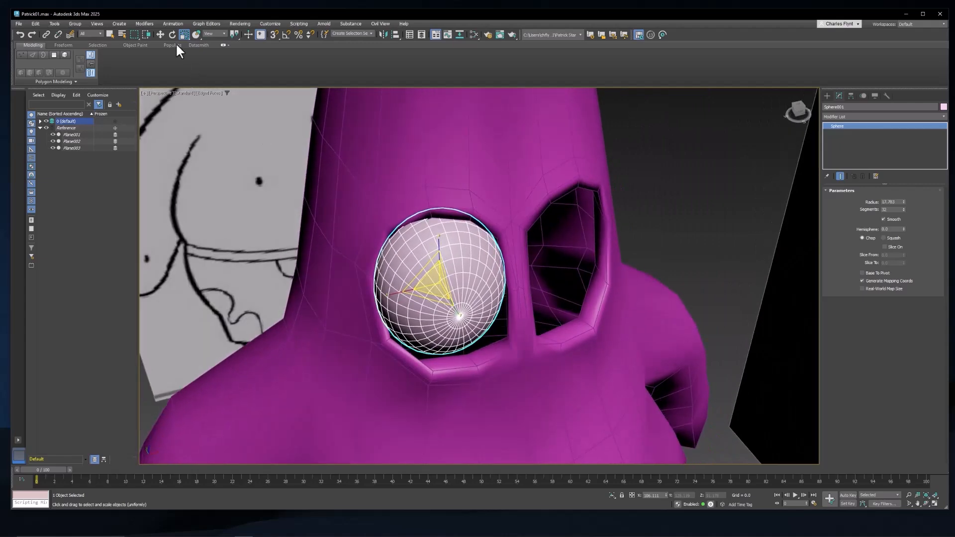
# Step: Reposition the eye sphere slightly so that it sits centred and seated in the eye socket
pyautogui.press('w')
pyautogui.moveTo(466, 275); pyautogui.dragTo(469, 277)
pyautogui.keyDown('alt'); pyautogui.moveTo(505, 319); pyautogui.dragTo(495, 289, button='middle'); pyautogui.keyUp('alt')
pyautogui.moveTo(443, 243); pyautogui.dragTo(443, 246)
pyautogui.keyDown('alt'); pyautogui.moveTo(458, 276); pyautogui.dragTo(522, 278, button='middle'); pyautogui.keyUp('alt')
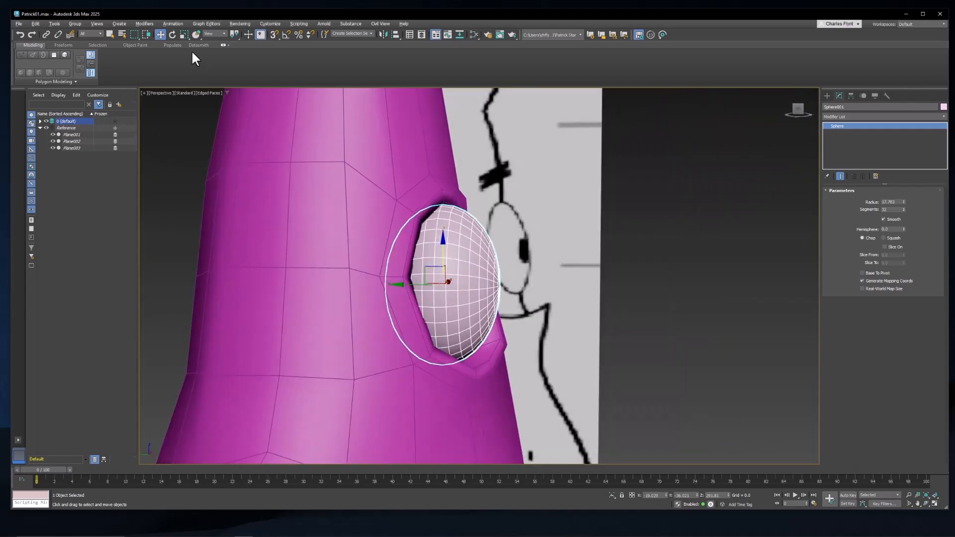
# Step: Try scaling the eye sphere along its depth axis and undo the change
pyautogui.click(185, 35)
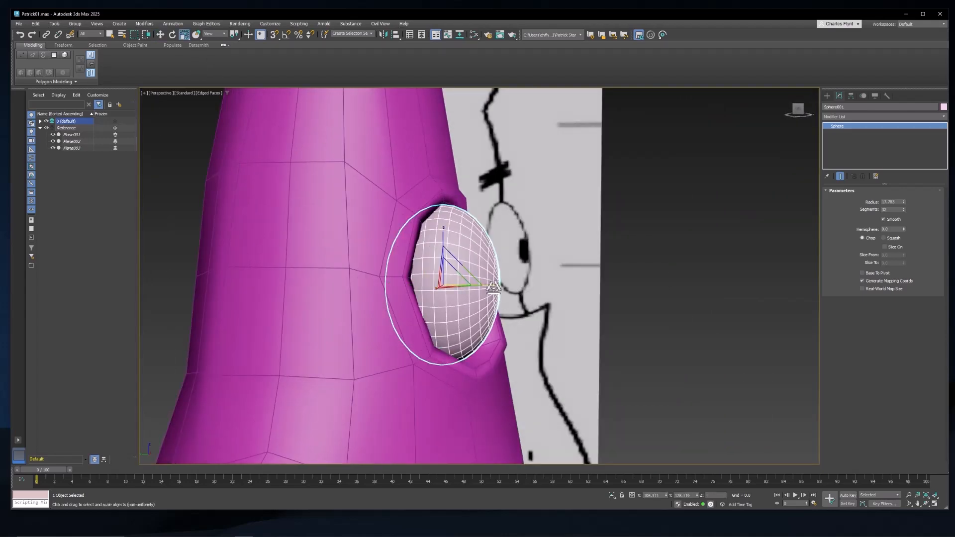
pyautogui.moveTo(492, 285); pyautogui.dragTo(496, 286)
pyautogui.hotkey('ctrl', 'z')
pyautogui.hotkey('ctrl', 'z')
# Step: Move the row of three vertices at the middle of the socket's outer side outward, away from the eye sphere
pyautogui.keyDown('alt'); pyautogui.moveTo(530, 326); pyautogui.dragTo(506, 333, button='middle'); pyautogui.keyUp('alt')
pyautogui.scroll(4, 388, 273)
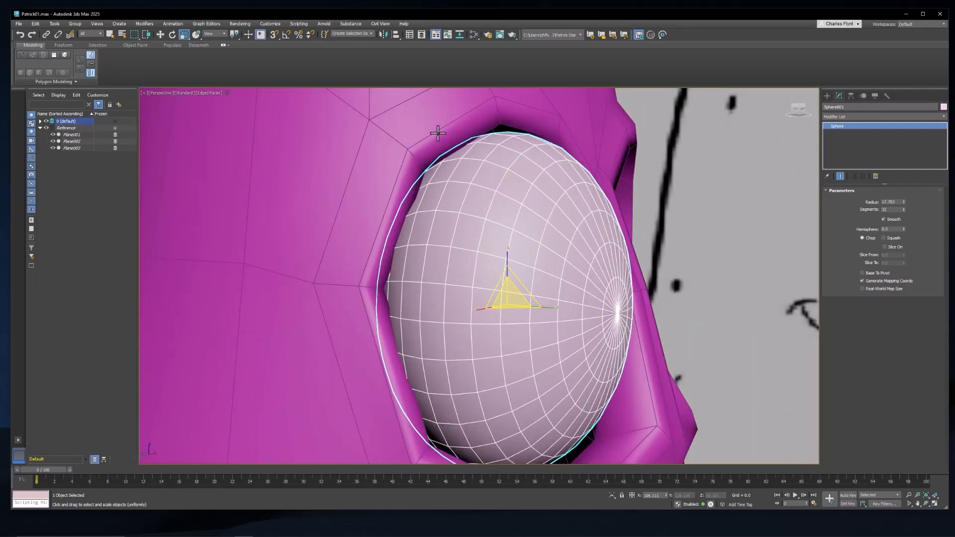
pyautogui.click(437, 132)
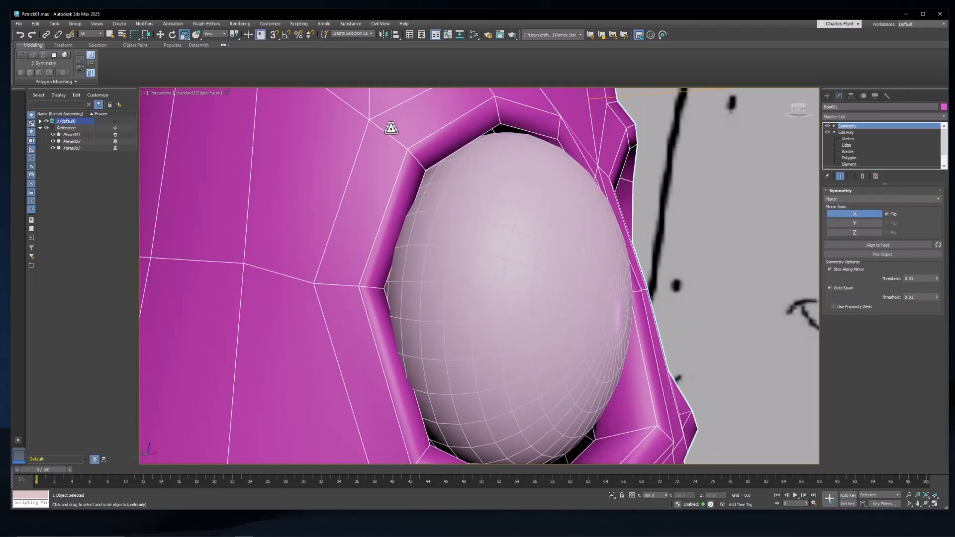
pyautogui.click(852, 139)
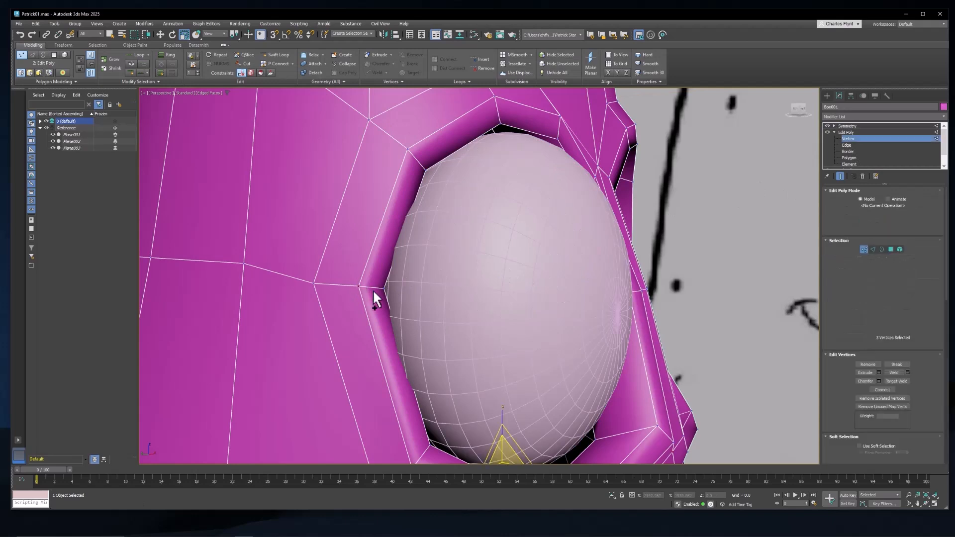
pyautogui.keyDown('alt'); pyautogui.moveTo(494, 334); pyautogui.dragTo(407, 310, button='middle'); pyautogui.keyUp('alt')
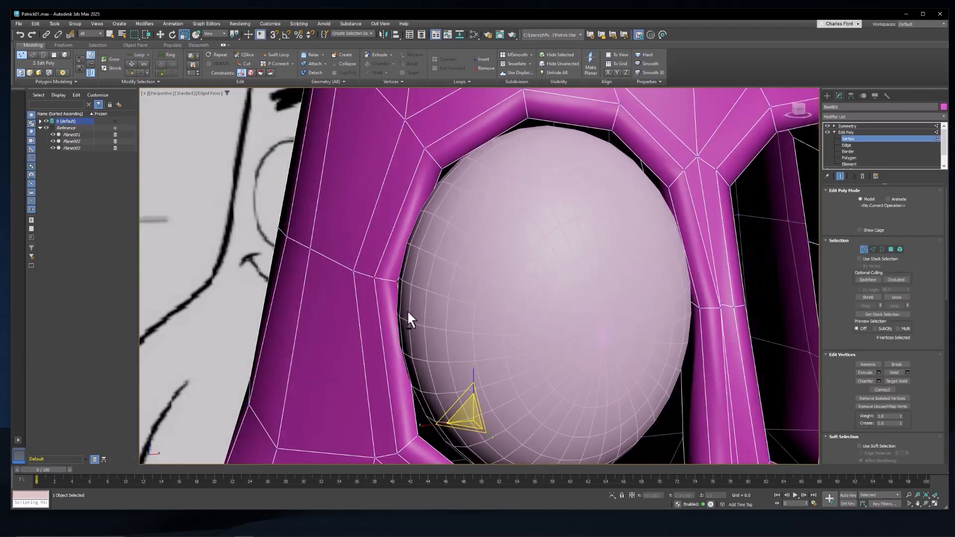
pyautogui.keyDown('ctrl'); pyautogui.click(353, 269); pyautogui.keyUp('ctrl')
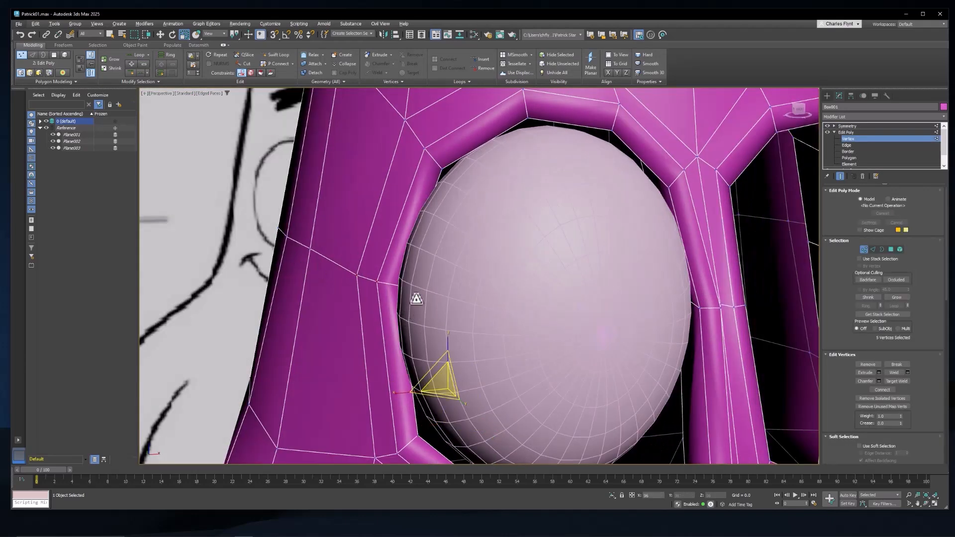
pyautogui.moveTo(403, 294); pyautogui.dragTo(402, 276)
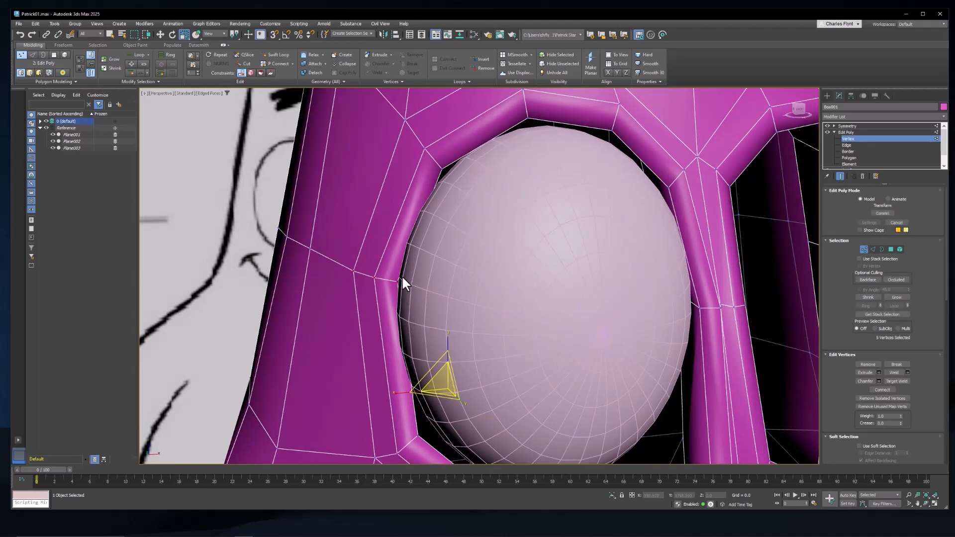
pyautogui.click(160, 33)
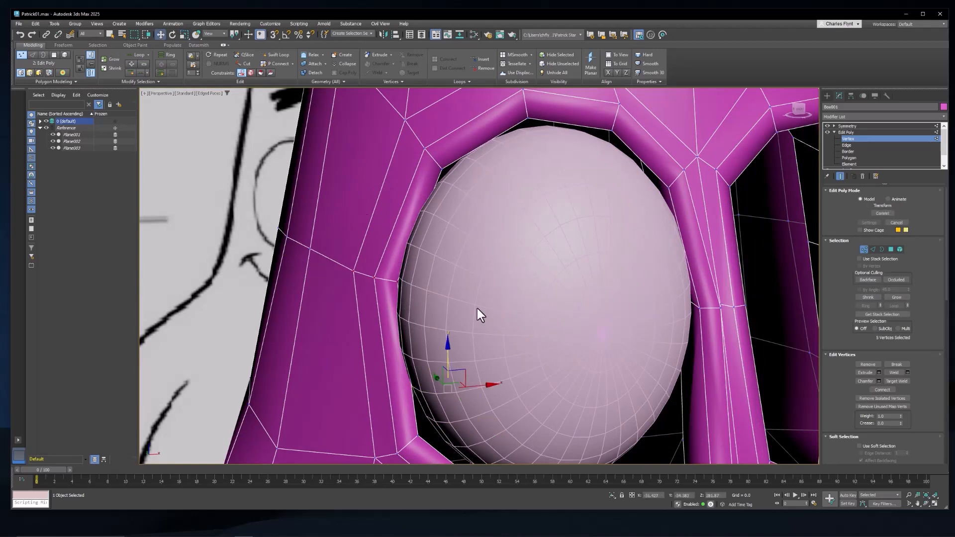
pyautogui.click(399, 281)
pyautogui.keyDown('ctrl'); pyautogui.click(374, 277); pyautogui.keyUp('ctrl')
pyautogui.keyDown('ctrl'); pyautogui.click(354, 270); pyautogui.keyUp('ctrl')
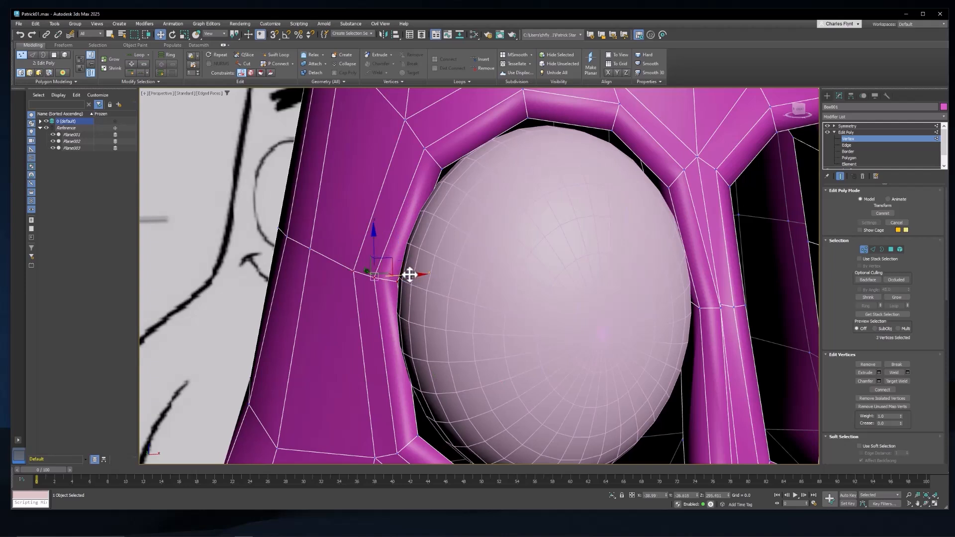
pyautogui.moveTo(411, 273); pyautogui.dragTo(389, 277)
# Step: Move the vertices at the upper outer corner of the eye socket rim slightly up and outward
pyautogui.click(443, 172)
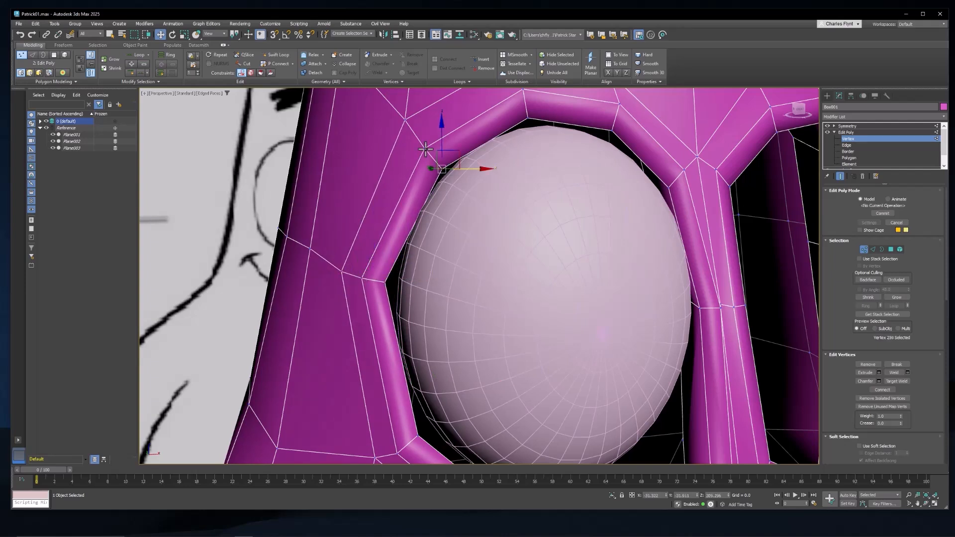
pyautogui.keyDown('ctrl'); pyautogui.click(425, 149); pyautogui.keyUp('ctrl')
pyautogui.keyDown('ctrl'); pyautogui.click(406, 121); pyautogui.keyUp('ctrl')
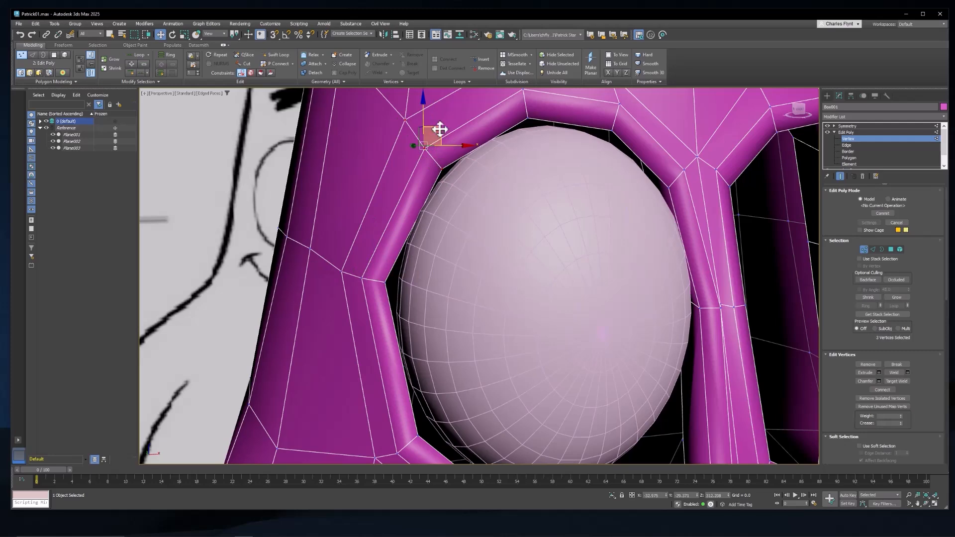
pyautogui.moveTo(438, 130); pyautogui.dragTo(432, 127)
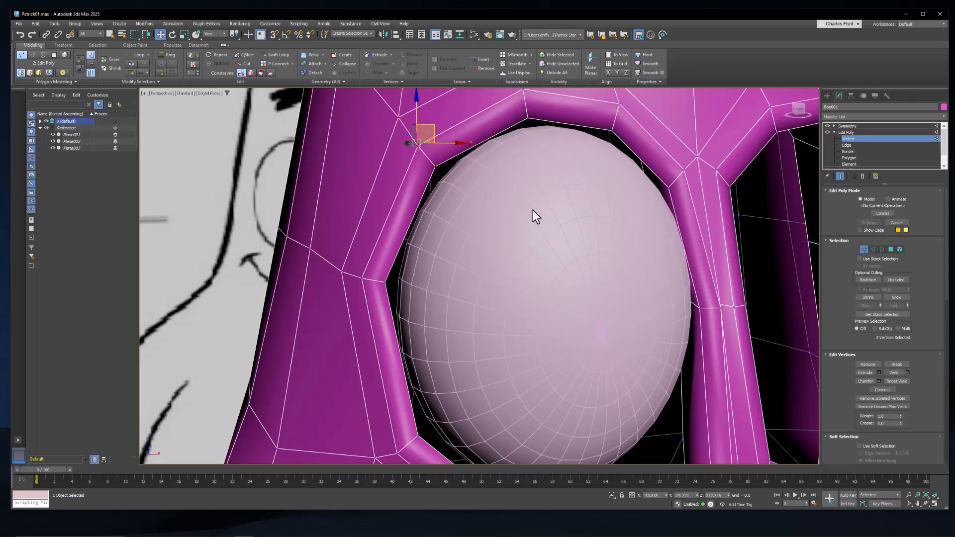
# Step: Move the two vertices at the lower inner corner of the eye socket rim up and slightly towards the nose bridge
pyautogui.moveTo(562, 293); pyautogui.dragTo(519, 210, button='middle')
pyautogui.click(664, 384)
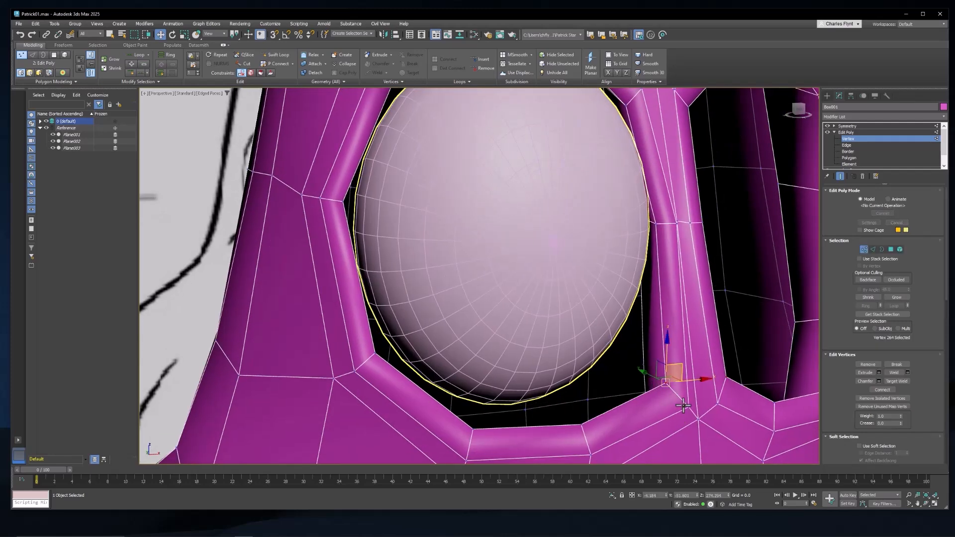
pyautogui.keyDown('ctrl'); pyautogui.click(685, 409); pyautogui.keyUp('ctrl')
pyautogui.keyDown('alt'); pyautogui.moveTo(679, 408); pyautogui.dragTo(639, 403, button='middle'); pyautogui.keyUp('alt')
pyautogui.keyDown('ctrl'); pyautogui.click(620, 377); pyautogui.keyUp('ctrl')
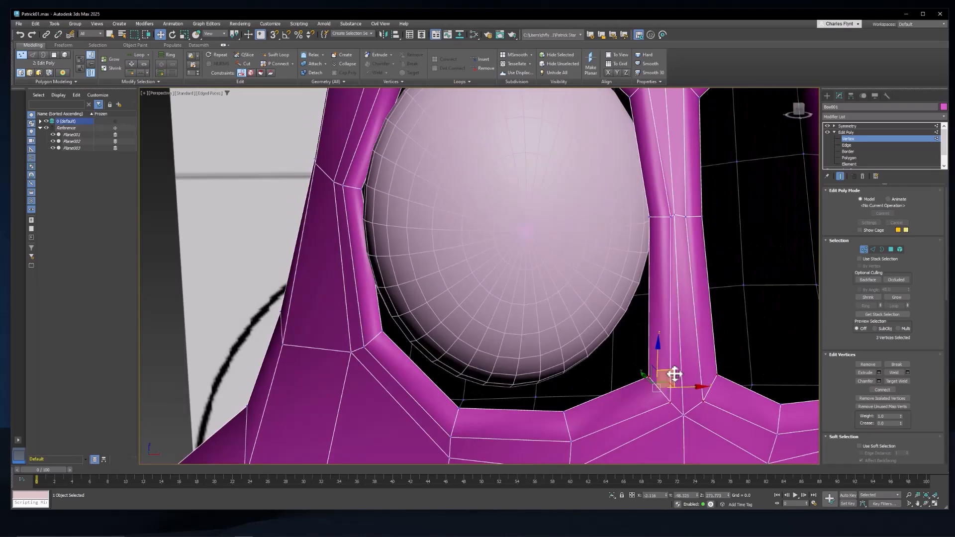
pyautogui.moveTo(667, 373); pyautogui.dragTo(666, 364)
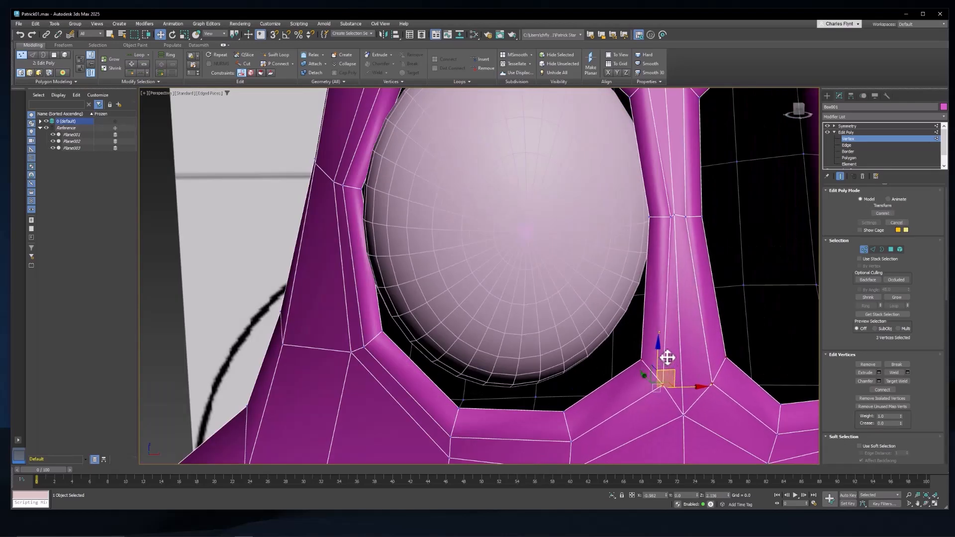
pyautogui.scroll(-3, 550, 292)
pyautogui.scroll(2, 568, 299)
# Step: Raise the inner column of four vertices on the lower edge of the eye socket towards the eye sphere
pyautogui.moveTo(568, 299)
pyautogui.keyDown('alt'); pyautogui.mouseDown(button='middle')
pyautogui.moveTo(594, 299)
pyautogui.moveTo(560, 302)
pyautogui.mouseUp(button='middle'); pyautogui.keyUp('alt')
pyautogui.keyDown('ctrl'); pyautogui.click(565, 401); pyautogui.keyUp('ctrl')
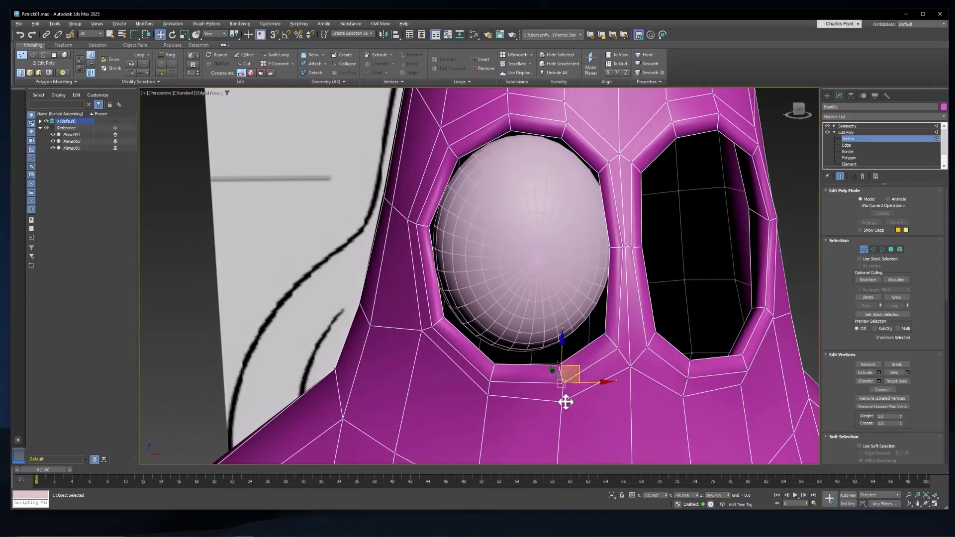
pyautogui.keyDown('alt'); pyautogui.moveTo(565, 401); pyautogui.dragTo(574, 419, button='middle'); pyautogui.keyUp('alt')
pyautogui.keyDown('ctrl'); pyautogui.click(551, 358); pyautogui.keyUp('ctrl')
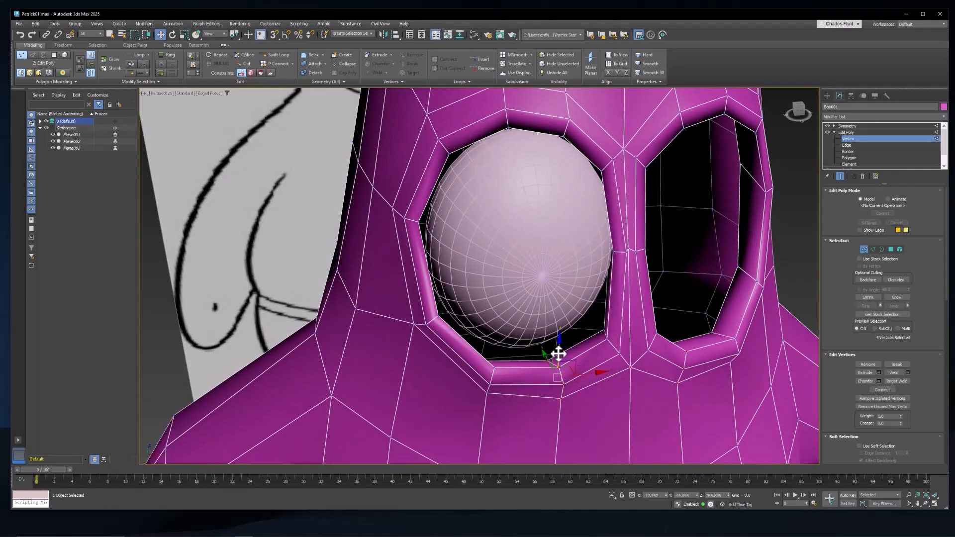
pyautogui.moveTo(559, 354); pyautogui.dragTo(557, 347)
# Step: Raise the four vertices at the lower outer corner of the eye socket to the eye sphere and leave vertex editing
pyautogui.keyDown('alt'); pyautogui.moveTo(507, 367); pyautogui.dragTo(494, 367, button='middle'); pyautogui.keyUp('alt')
pyautogui.keyDown('ctrl'); pyautogui.click(496, 344); pyautogui.keyUp('ctrl')
pyautogui.keyDown('ctrl'); pyautogui.click(495, 354); pyautogui.keyUp('ctrl')
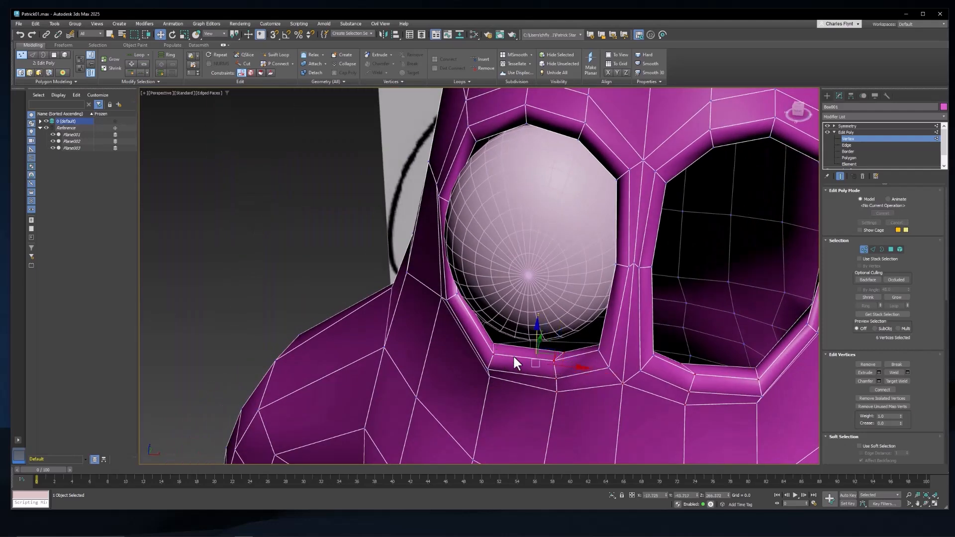
pyautogui.click(513, 357)
pyautogui.click(494, 343)
pyautogui.keyDown('ctrl'); pyautogui.click(493, 354); pyautogui.keyUp('ctrl')
pyautogui.keyDown('alt'); pyautogui.moveTo(496, 374); pyautogui.dragTo(520, 357, button='middle'); pyautogui.keyUp('alt')
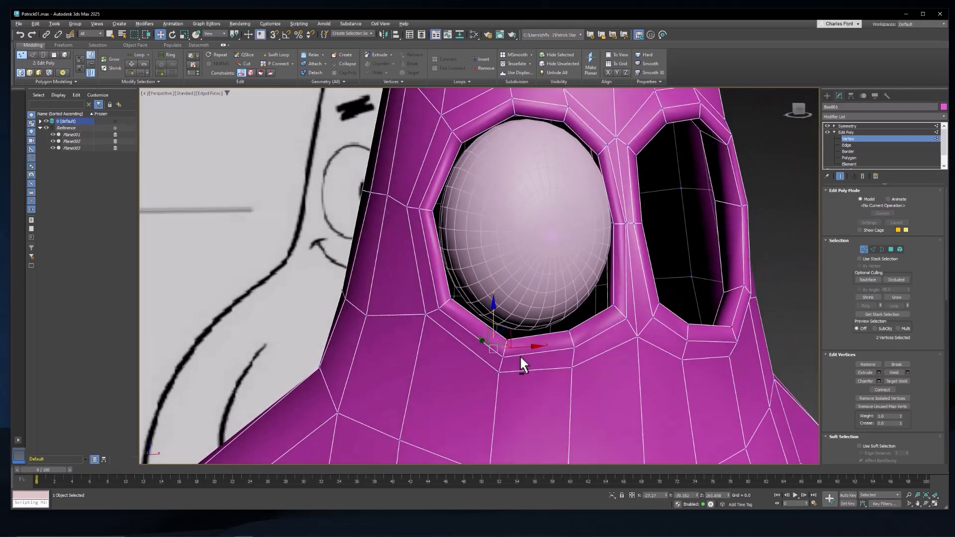
pyautogui.keyDown('ctrl'); pyautogui.click(499, 367); pyautogui.keyUp('ctrl')
pyautogui.keyDown('ctrl'); pyautogui.click(499, 370); pyautogui.keyUp('ctrl')
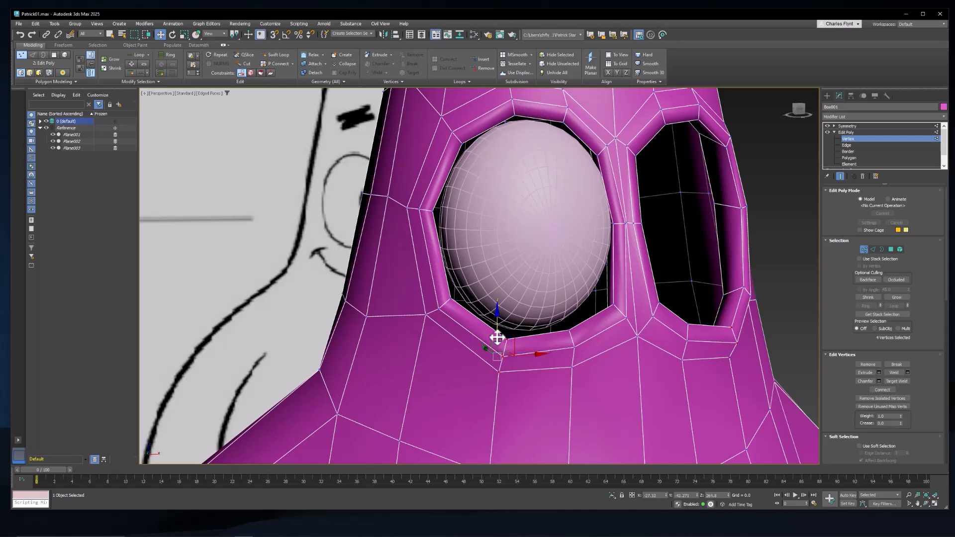
pyautogui.moveTo(498, 337); pyautogui.dragTo(498, 328)
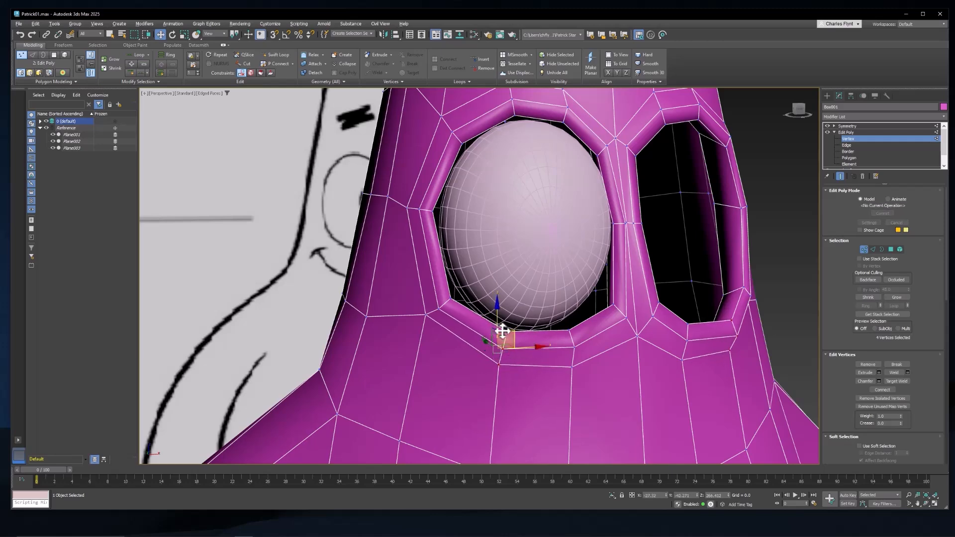
pyautogui.scroll(-2, 503, 331)
pyautogui.moveTo(503, 331)
pyautogui.keyDown('alt'); pyautogui.mouseDown(button='middle')
pyautogui.moveTo(463, 332)
pyautogui.moveTo(493, 331)
pyautogui.mouseUp(button='middle'); pyautogui.keyUp('alt')
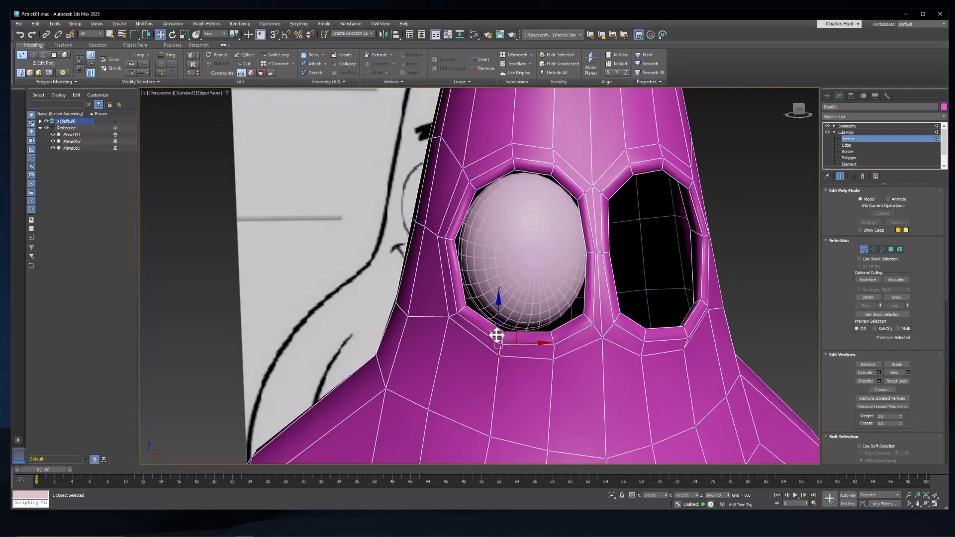
pyautogui.click(864, 250)
# Step: Scale the eye sphere up slightly so that it fills the reshaped eye socket
pyautogui.click(507, 242)
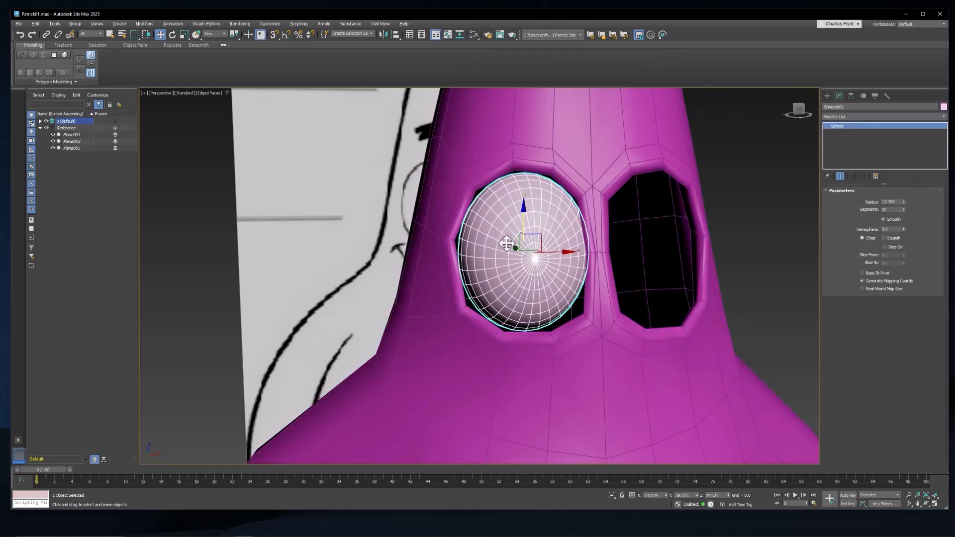
pyautogui.click(184, 34)
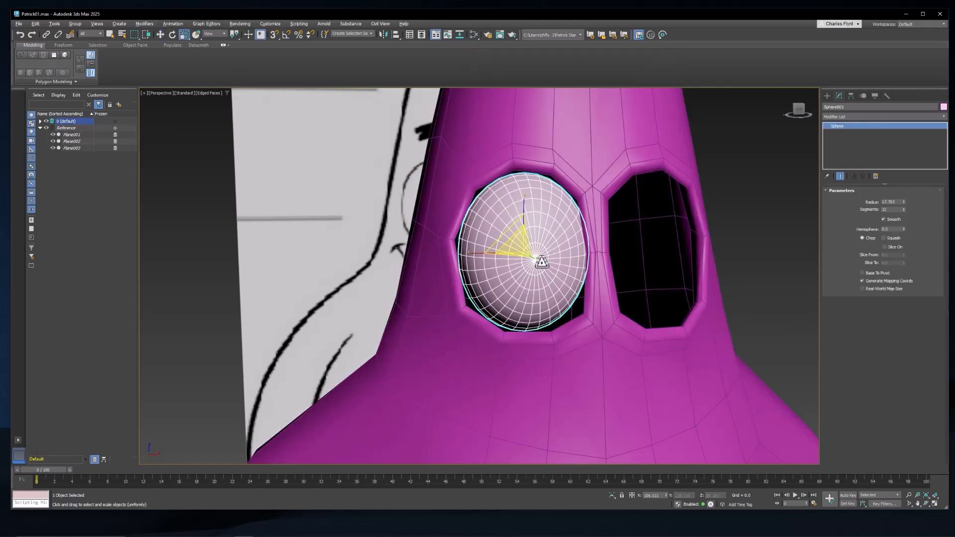
pyautogui.moveTo(522, 245); pyautogui.dragTo(524, 243)
pyautogui.moveTo(541, 265)
pyautogui.keyDown('alt'); pyautogui.mouseDown(button='middle')
pyautogui.moveTo(612, 267)
pyautogui.moveTo(489, 266)
pyautogui.mouseUp(button='middle'); pyautogui.keyUp('alt')
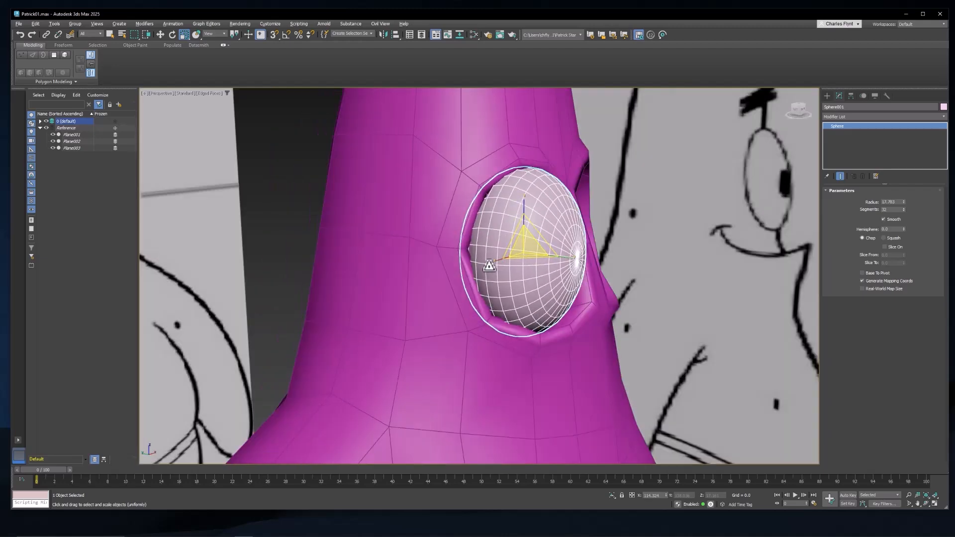
pyautogui.moveTo(545, 257); pyautogui.dragTo(554, 259, button='middle')
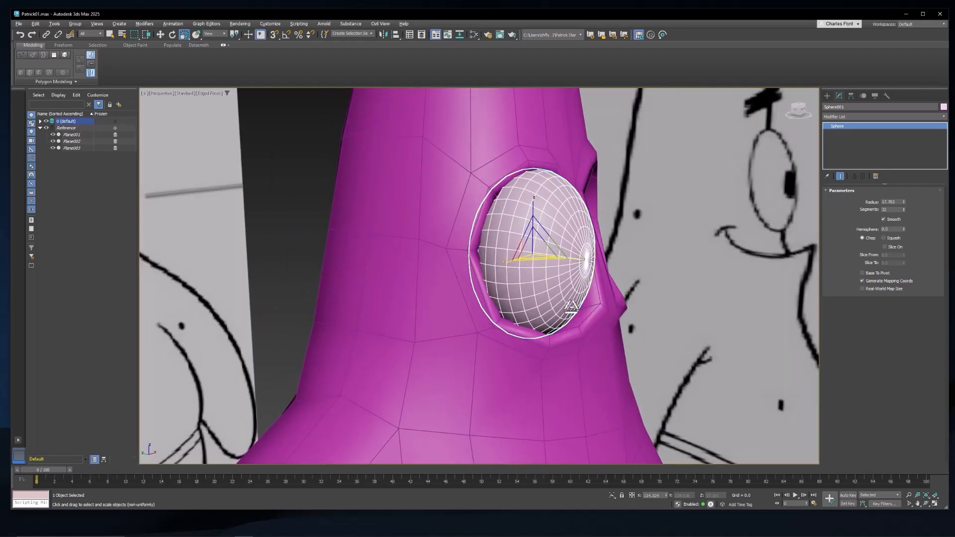
pyautogui.keyDown('alt'); pyautogui.moveTo(570, 290); pyautogui.dragTo(517, 293, button='middle'); pyautogui.keyUp('alt')
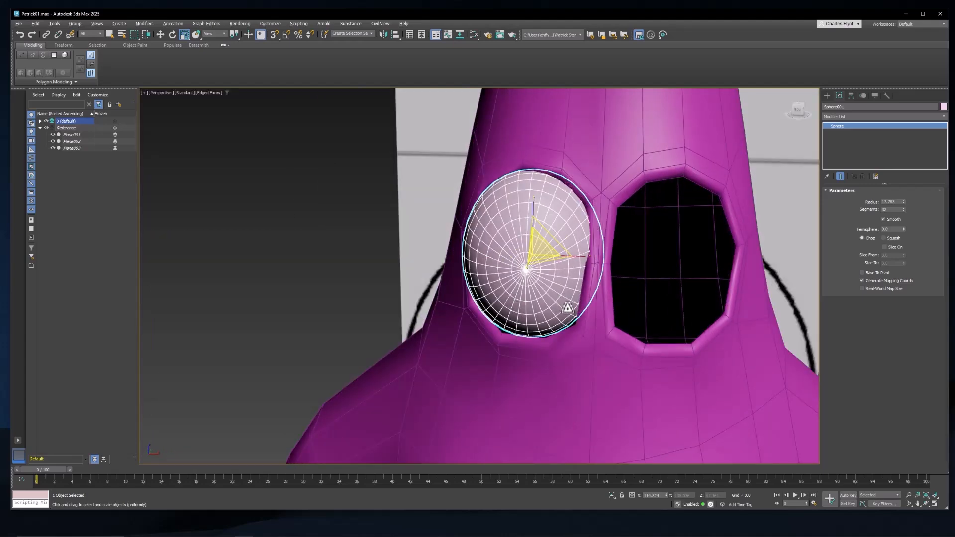
# Step: Move the vertices at the outer middle of the eye socket rim forward against the eye sphere
pyautogui.moveTo(573, 325)
pyautogui.keyDown('alt'); pyautogui.mouseDown(button='middle')
pyautogui.moveTo(557, 305)
pyautogui.moveTo(450, 324)
pyautogui.moveTo(444, 311)
pyautogui.moveTo(497, 267)
pyautogui.moveTo(485, 280)
pyautogui.moveTo(343, 222)
pyautogui.mouseUp(button='middle'); pyautogui.keyUp('alt')
pyautogui.click(343, 222)
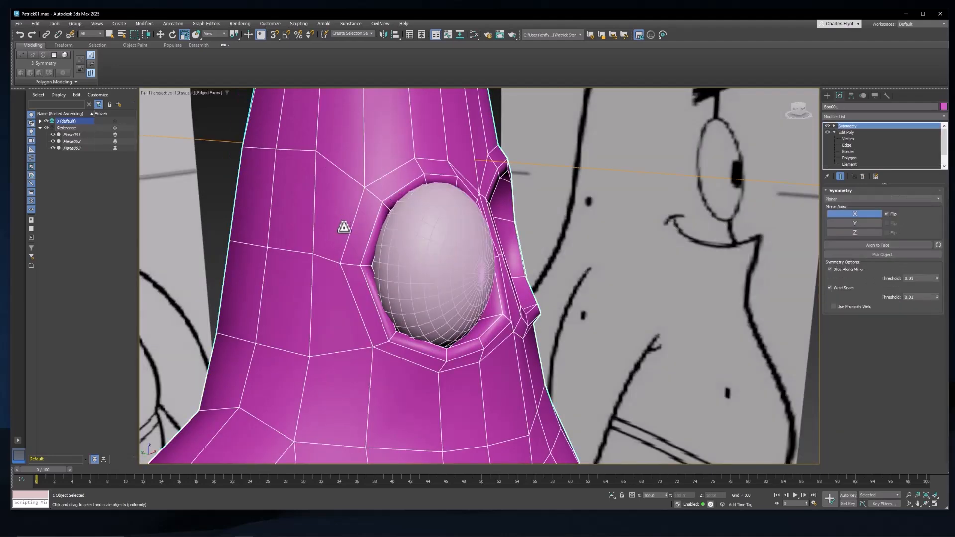
pyautogui.scroll(5, 489, 297)
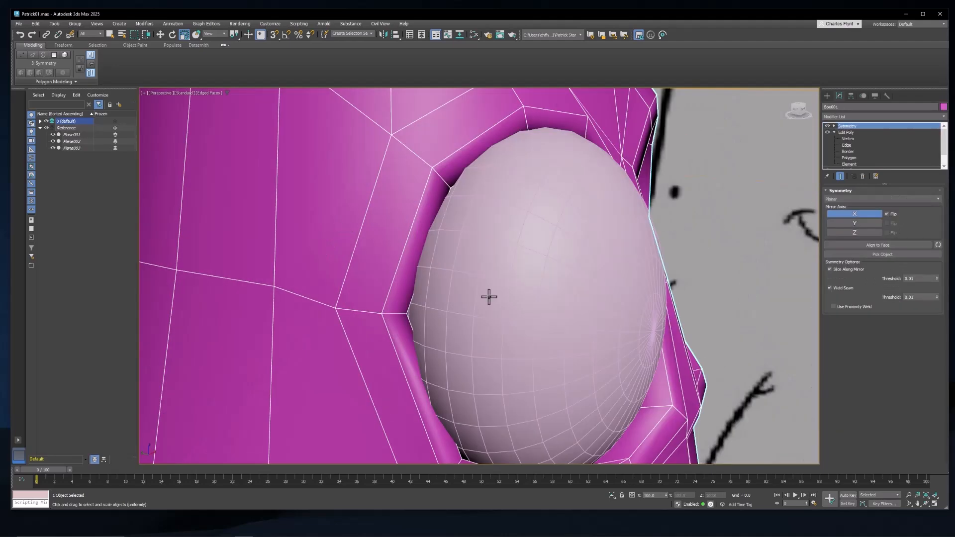
pyautogui.click(853, 140)
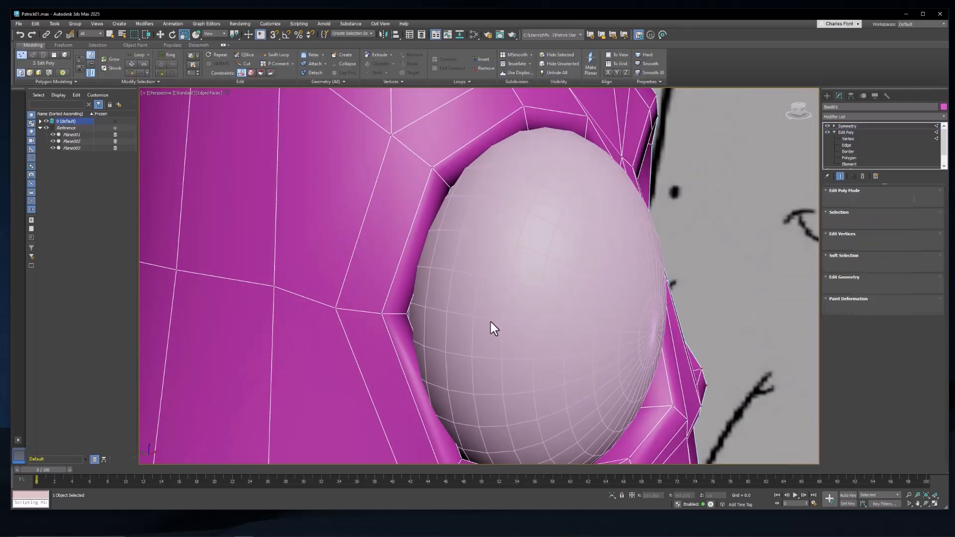
pyautogui.click(379, 315)
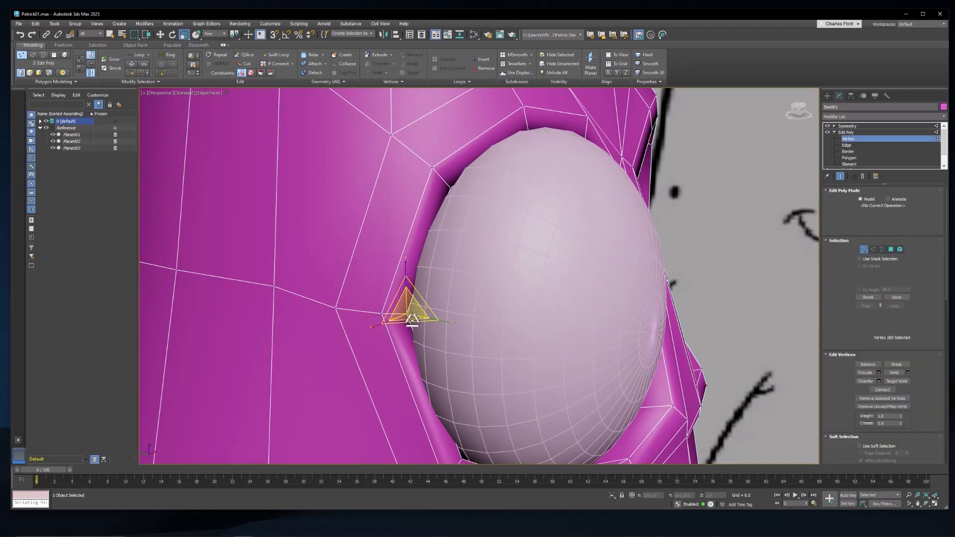
pyautogui.keyDown('ctrl'); pyautogui.click(339, 309); pyautogui.keyUp('ctrl')
pyautogui.click(160, 35)
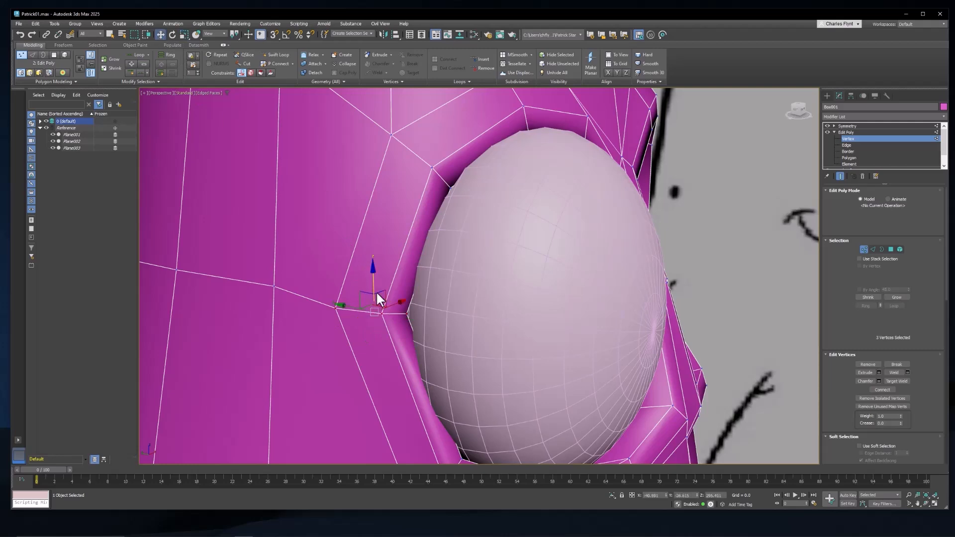
pyautogui.moveTo(347, 305); pyautogui.dragTo(402, 311)
# Step: Shift the vertices at the upper outer corner of the eye socket slightly outward to follow the sphere's outline
pyautogui.click(449, 189)
pyautogui.keyDown('ctrl'); pyautogui.click(435, 168); pyautogui.keyUp('ctrl')
pyautogui.keyDown('ctrl'); pyautogui.click(391, 135); pyautogui.keyUp('ctrl')
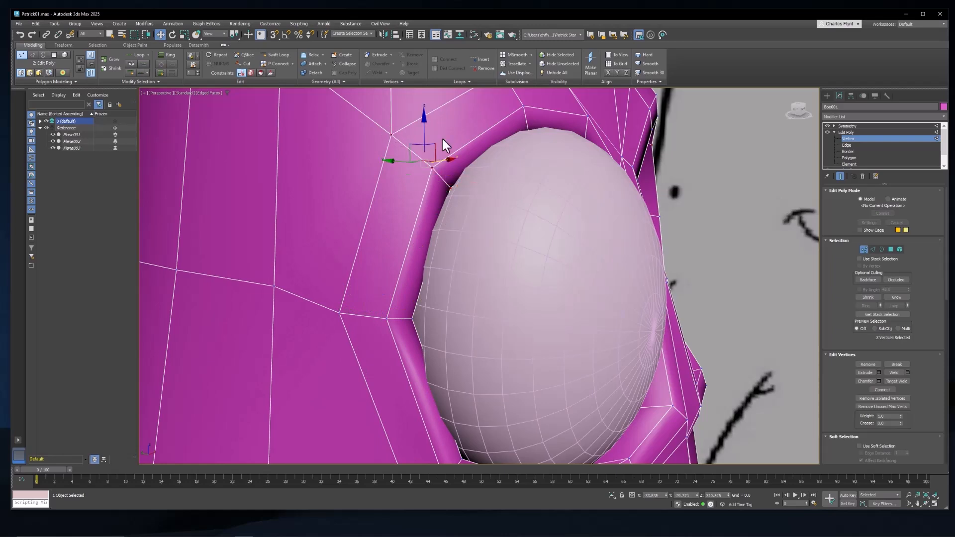
pyautogui.keyDown('alt'); pyautogui.moveTo(442, 139); pyautogui.dragTo(405, 154, button='middle'); pyautogui.keyUp('alt')
pyautogui.moveTo(440, 147); pyautogui.dragTo(437, 145)
# Step: Raise the outer column of three vertices on the upper edge of the eye socket slightly
pyautogui.moveTo(541, 122); pyautogui.dragTo(456, 174, button='middle')
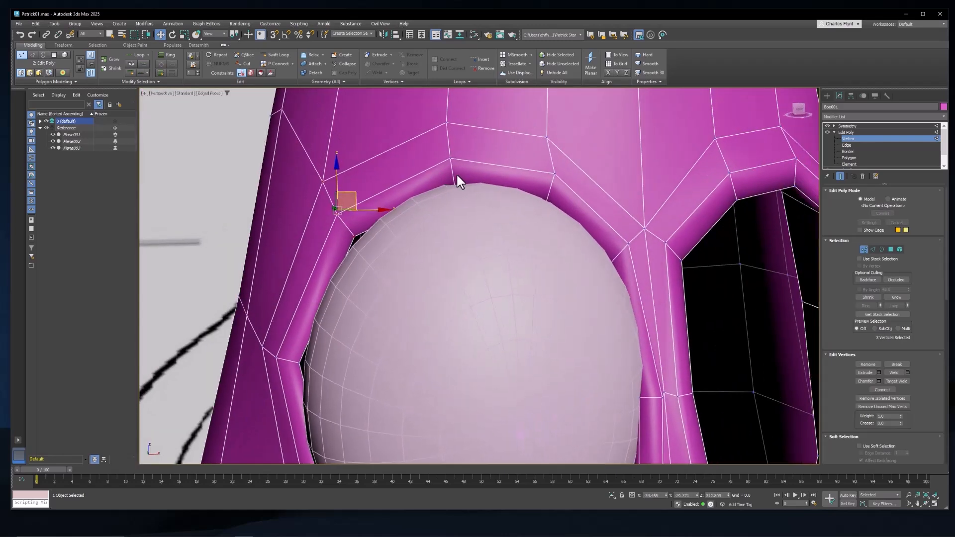
pyautogui.click(450, 158)
pyautogui.keyDown('ctrl'); pyautogui.click(454, 186); pyautogui.keyUp('ctrl')
pyautogui.keyDown('ctrl'); pyautogui.click(449, 126); pyautogui.keyUp('ctrl')
pyautogui.moveTo(450, 126); pyautogui.dragTo(450, 119)
# Step: Move the inner column of three vertices on the upper edge of the eye socket up and slightly towards the nose bridge
pyautogui.click(546, 138)
pyautogui.keyDown('ctrl'); pyautogui.click(555, 174); pyautogui.keyUp('ctrl')
pyautogui.keyDown('ctrl'); pyautogui.click(547, 201); pyautogui.keyUp('ctrl')
pyautogui.moveTo(565, 154); pyautogui.dragTo(571, 150)
# Step: Pull the two outer vertices on the upper eye socket rim forward to the front of the sphere
pyautogui.scroll(-5, 506, 210)
pyautogui.keyDown('alt'); pyautogui.moveTo(541, 235); pyautogui.dragTo(589, 234, button='middle'); pyautogui.keyUp('alt')
pyautogui.click(508, 187)
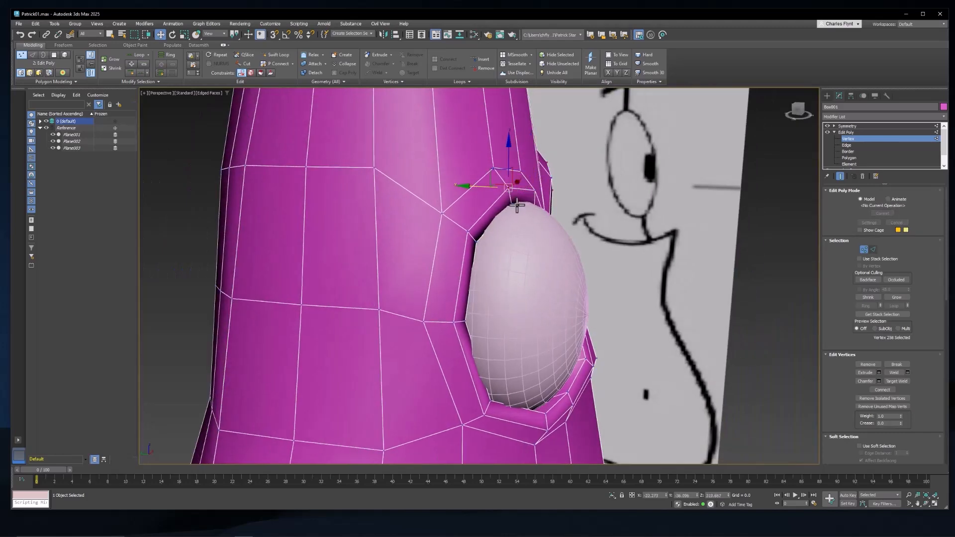
pyautogui.keyDown('ctrl'); pyautogui.click(512, 203); pyautogui.keyUp('ctrl')
pyautogui.moveTo(492, 195); pyautogui.dragTo(502, 195)
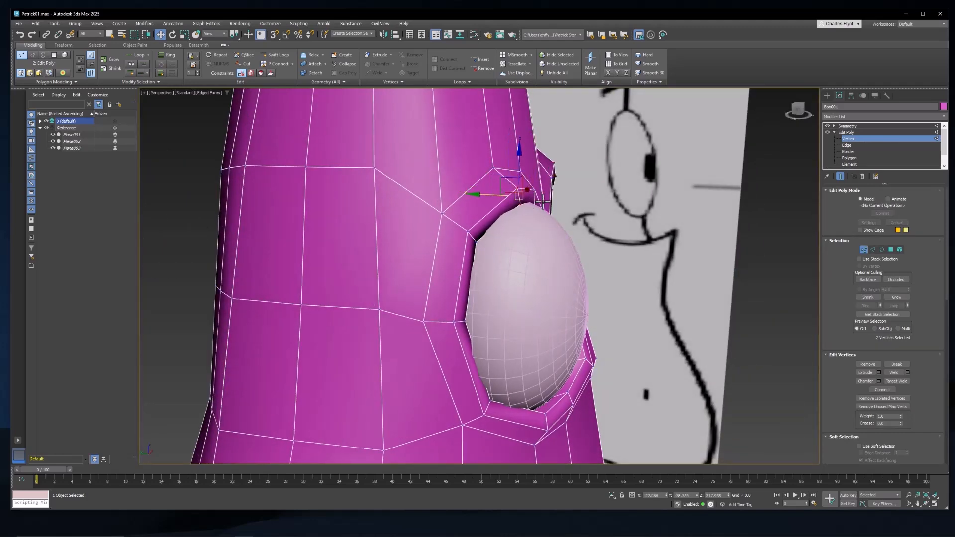
# Step: Pull the two inner vertices on the upper eye socket rim forward so that the brow edge wraps the eye sphere
pyautogui.keyDown('alt'); pyautogui.moveTo(609, 177); pyautogui.dragTo(547, 235, button='middle'); pyautogui.keyUp('alt')
pyautogui.click(557, 183)
pyautogui.keyDown('ctrl'); pyautogui.click(557, 197); pyautogui.keyUp('ctrl')
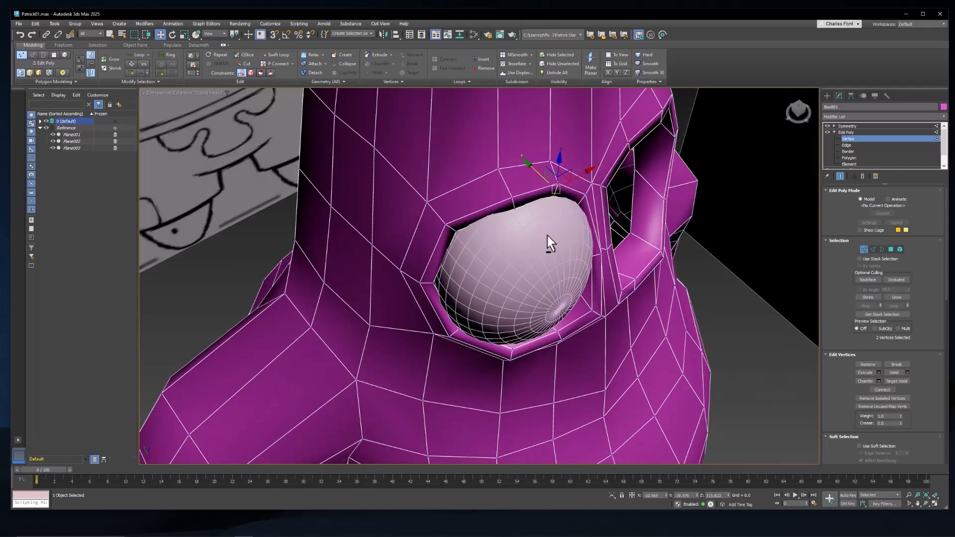
pyautogui.moveTo(540, 170); pyautogui.dragTo(543, 177)
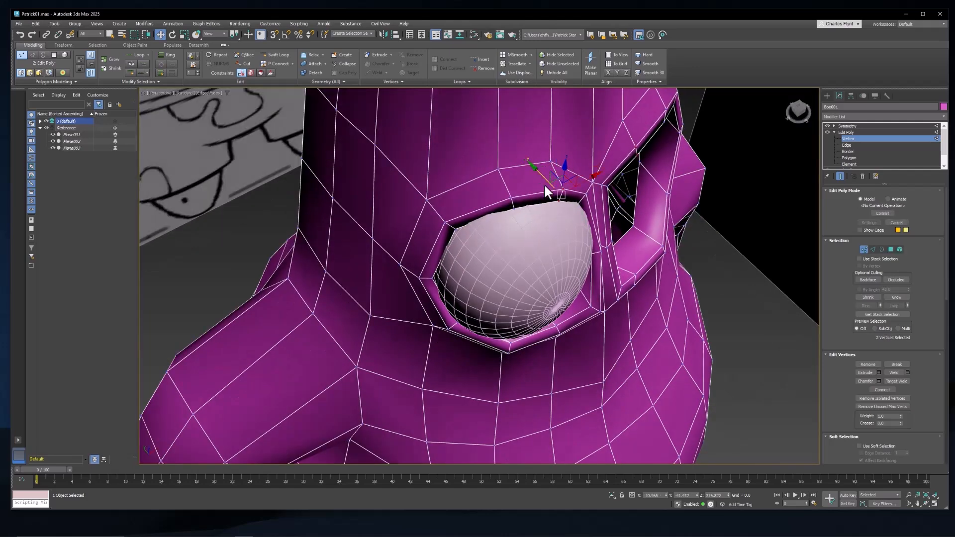
# Step: Pull the two vertices at the lower outer part of the eye socket rim slightly forward
pyautogui.keyDown('alt'); pyautogui.moveTo(545, 185); pyautogui.dragTo(598, 169, button='middle'); pyautogui.keyUp('alt')
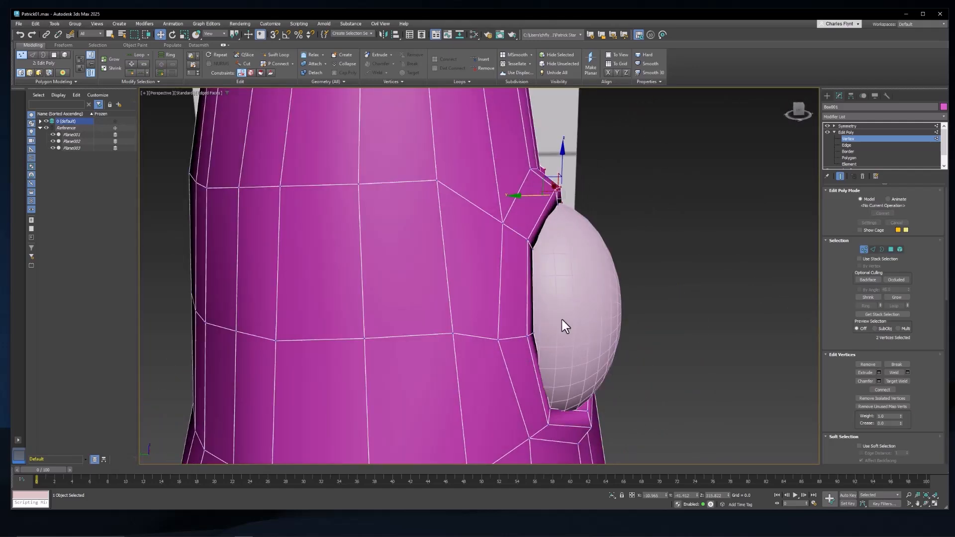
pyautogui.moveTo(547, 393); pyautogui.dragTo(502, 345, button='middle')
pyautogui.click(506, 359)
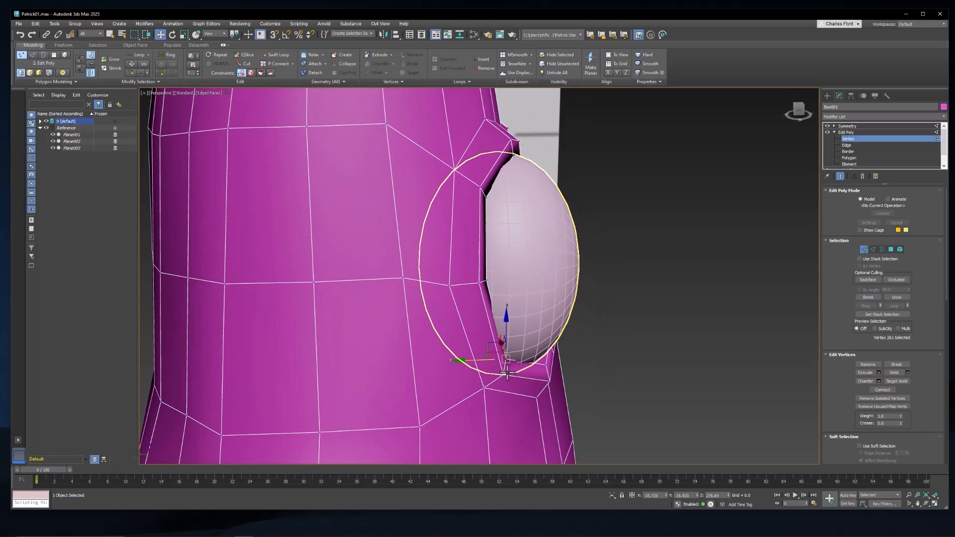
pyautogui.keyDown('ctrl'); pyautogui.click(504, 374); pyautogui.keyUp('ctrl')
pyautogui.moveTo(484, 370); pyautogui.dragTo(493, 370)
# Step: Move the vertices at the lower inner corner of the eye socket up and outward to the eye sphere, and leave vertex editing
pyautogui.keyDown('alt'); pyautogui.moveTo(551, 362); pyautogui.dragTo(501, 365, button='middle'); pyautogui.keyUp('alt')
pyautogui.click(680, 369)
pyautogui.keyDown('ctrl'); pyautogui.click(675, 366); pyautogui.keyUp('ctrl')
pyautogui.keyDown('alt'); pyautogui.moveTo(664, 351); pyautogui.dragTo(646, 340, button='middle'); pyautogui.keyUp('alt')
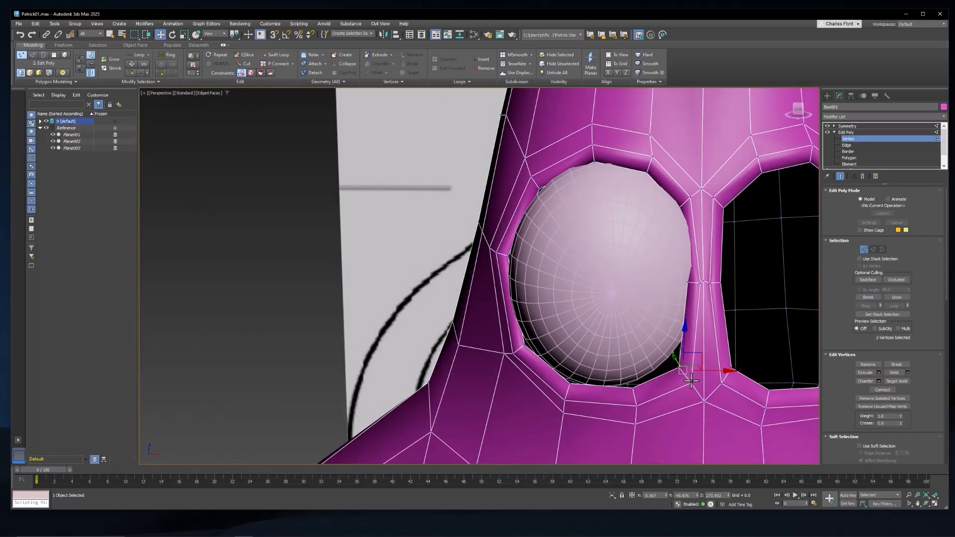
pyautogui.keyDown('ctrl'); pyautogui.click(690, 380); pyautogui.keyUp('ctrl')
pyautogui.moveTo(702, 357); pyautogui.dragTo(696, 349)
pyautogui.moveTo(703, 351)
pyautogui.keyDown('alt'); pyautogui.mouseDown(button='middle')
pyautogui.moveTo(715, 348)
pyautogui.moveTo(748, 370)
pyautogui.moveTo(835, 298)
pyautogui.mouseUp(button='middle'); pyautogui.keyUp('alt')
pyautogui.click(863, 250)
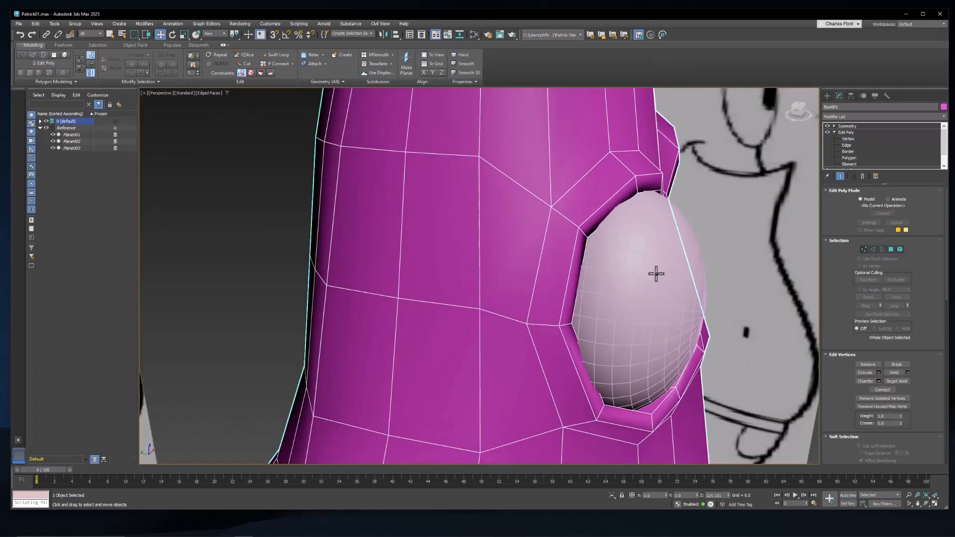
# Step: Move the eye sphere slightly forward along its depth axis to seat it in the reshaped socket
pyautogui.click(655, 274)
pyautogui.moveTo(590, 297); pyautogui.dragTo(600, 300)
pyautogui.moveTo(662, 319)
pyautogui.keyDown('alt'); pyautogui.mouseDown(button='middle')
pyautogui.moveTo(576, 299)
pyautogui.moveTo(661, 303)
pyautogui.mouseUp(button='middle'); pyautogui.keyUp('alt')
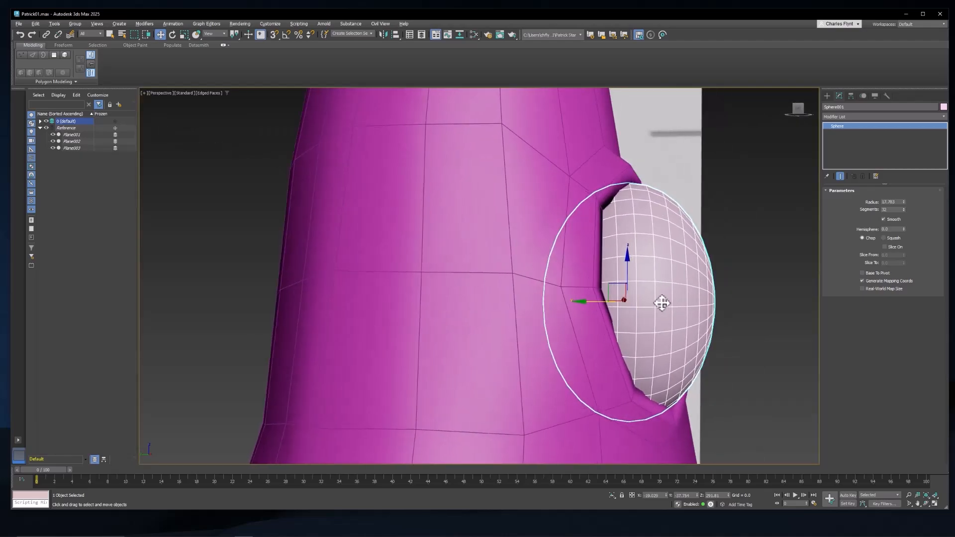
pyautogui.moveTo(604, 301); pyautogui.dragTo(601, 301)
# Step: Add an OpenSubdiv modifier to the body mesh between its Edit Poly and Symmetry modifiers
pyautogui.moveTo(729, 293)
pyautogui.keyDown('alt'); pyautogui.mouseDown(button='middle')
pyautogui.moveTo(670, 353)
pyautogui.moveTo(709, 352)
pyautogui.moveTo(636, 353)
pyautogui.moveTo(653, 392)
pyautogui.moveTo(689, 390)
pyautogui.moveTo(706, 358)
pyautogui.moveTo(655, 348)
pyautogui.mouseUp(button='middle'); pyautogui.keyUp('alt')
pyautogui.scroll(-8, 655, 347)
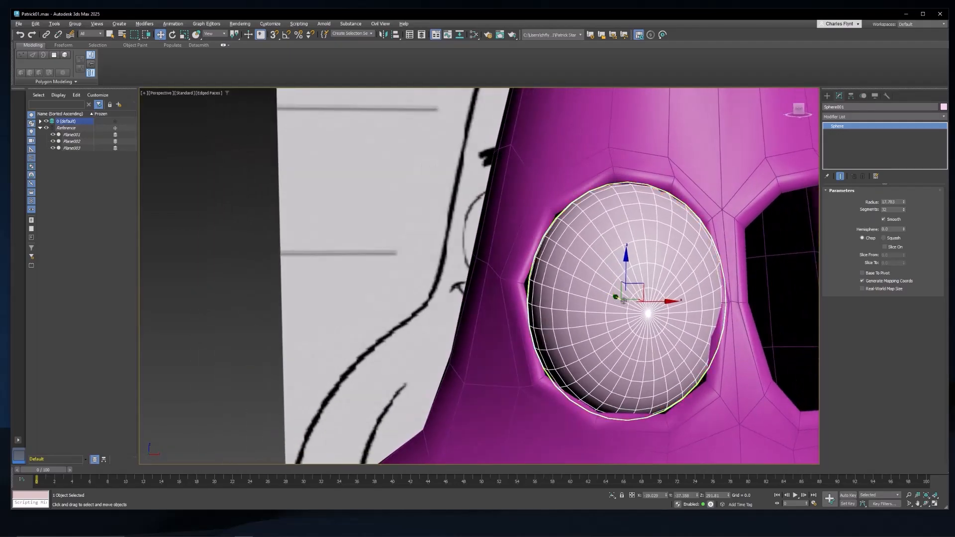
pyautogui.click(626, 209)
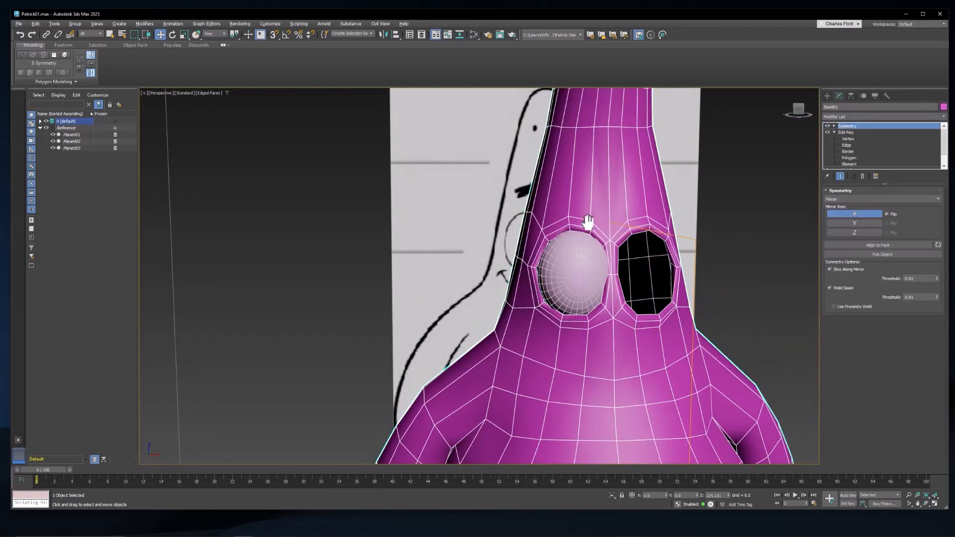
pyautogui.scroll(4, 588, 214)
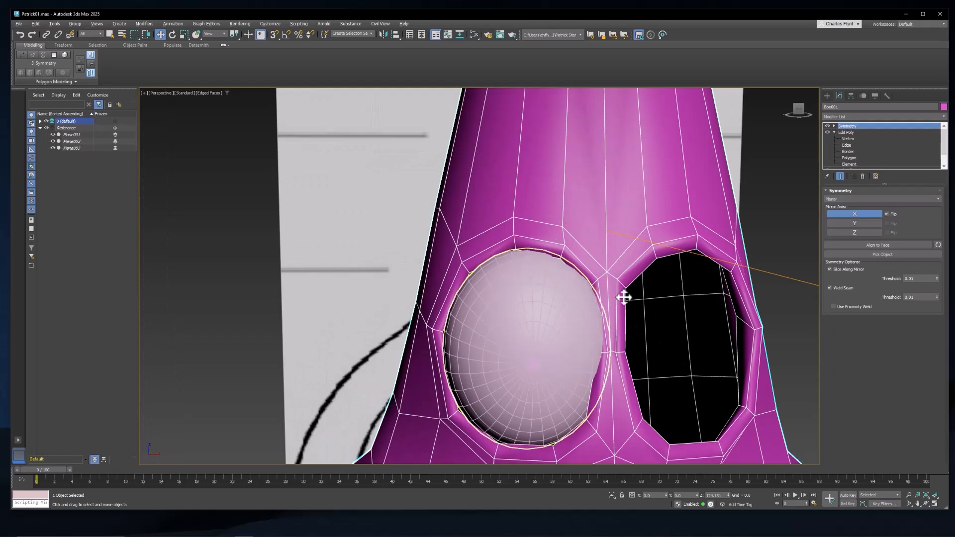
pyautogui.scroll(-4, 606, 214)
pyautogui.moveTo(610, 221); pyautogui.dragTo(599, 233, button='middle')
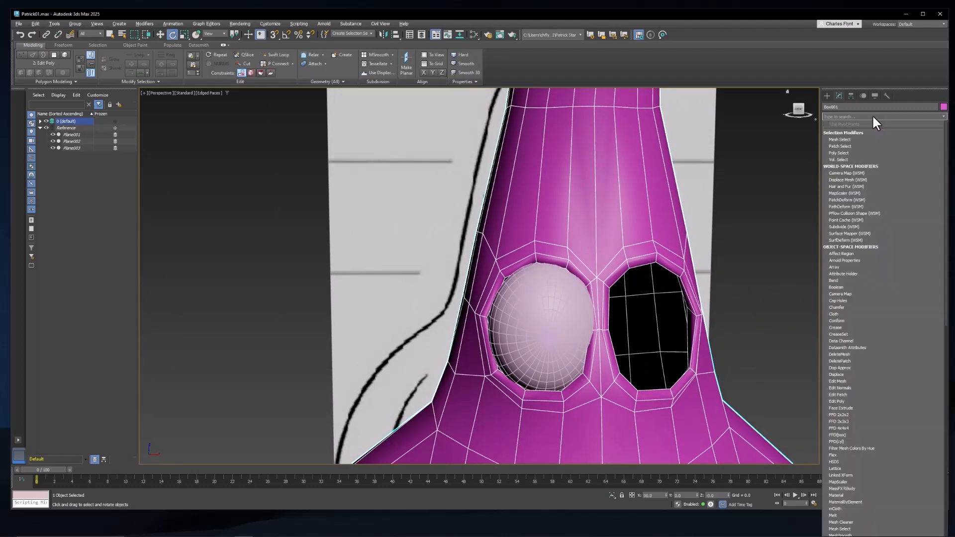
pyautogui.write('op')
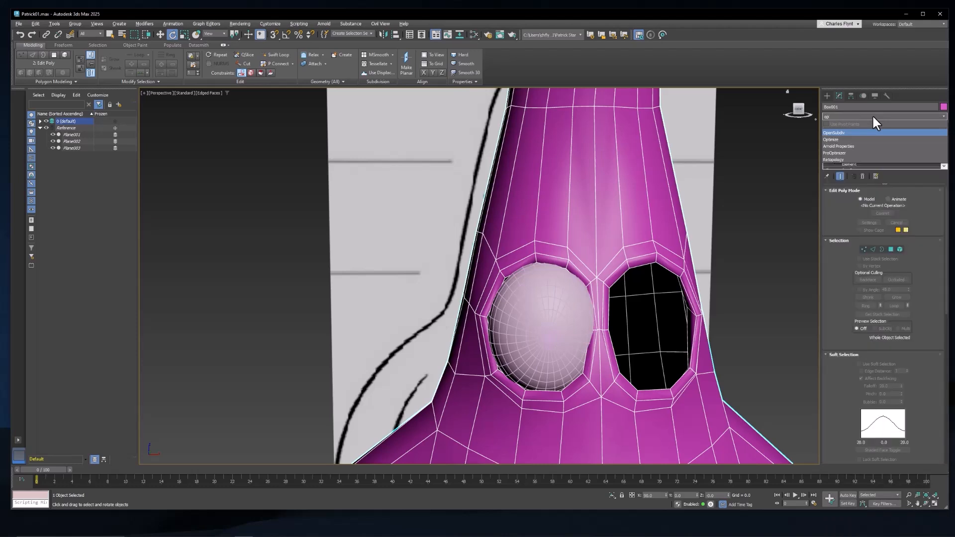
pyautogui.click(849, 132)
# Step: Return to vertex editing in the body's Edit Poly modifier with the end result displayed, and turn on Show Cage
pyautogui.keyDown('alt'); pyautogui.moveTo(631, 305); pyautogui.dragTo(621, 280, button='middle'); pyautogui.keyUp('alt')
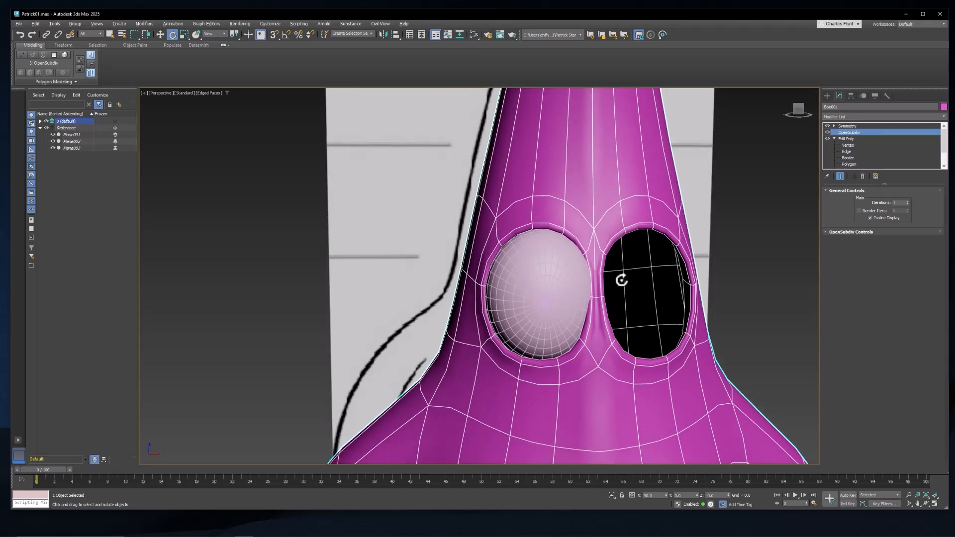
pyautogui.keyDown('alt'); pyautogui.moveTo(614, 334); pyautogui.dragTo(590, 338, button='middle'); pyautogui.keyUp('alt')
pyautogui.scroll(2, 596, 341)
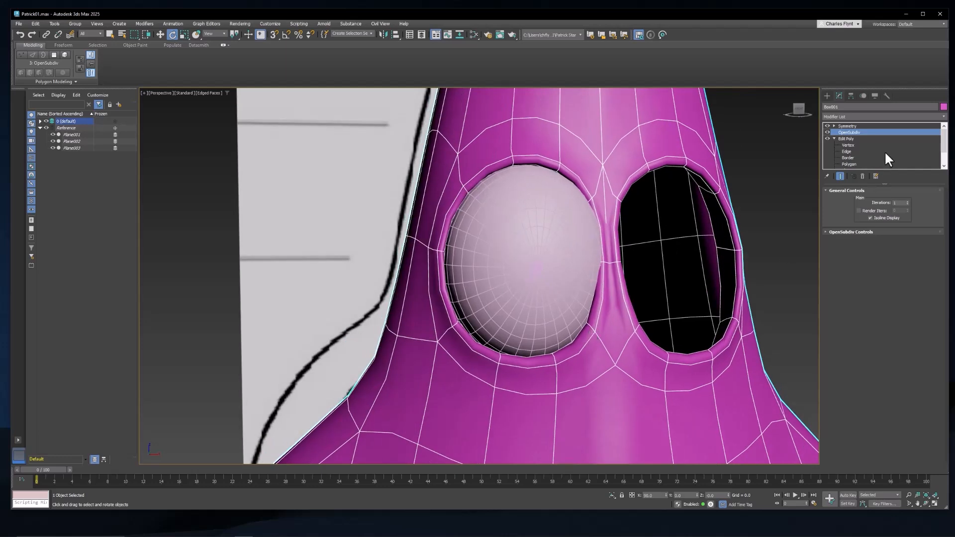
pyautogui.click(850, 139)
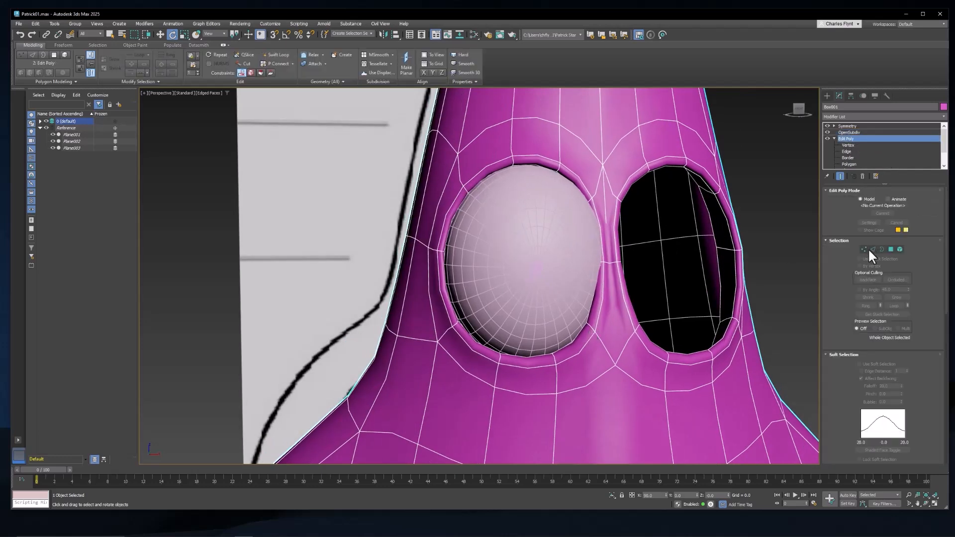
pyautogui.click(864, 249)
pyautogui.click(859, 230)
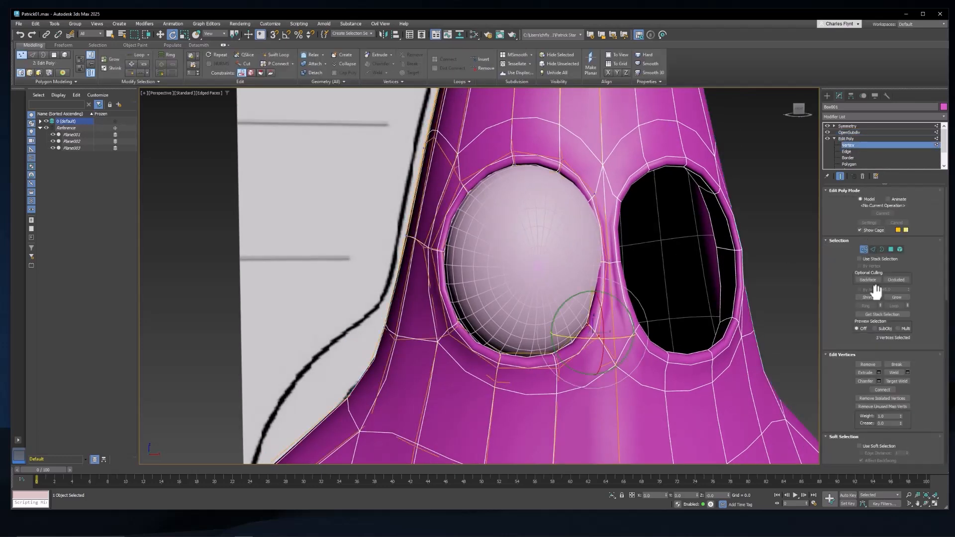
# Step: Raise the two inner vertices on the lower edge of the smoothed eye socket rim towards the eye sphere
pyautogui.scroll(3, 599, 346)
pyautogui.moveTo(604, 342)
pyautogui.keyDown('alt'); pyautogui.mouseDown(button='middle')
pyautogui.moveTo(635, 344)
pyautogui.moveTo(604, 342)
pyautogui.mouseUp(button='middle'); pyautogui.keyUp('alt')
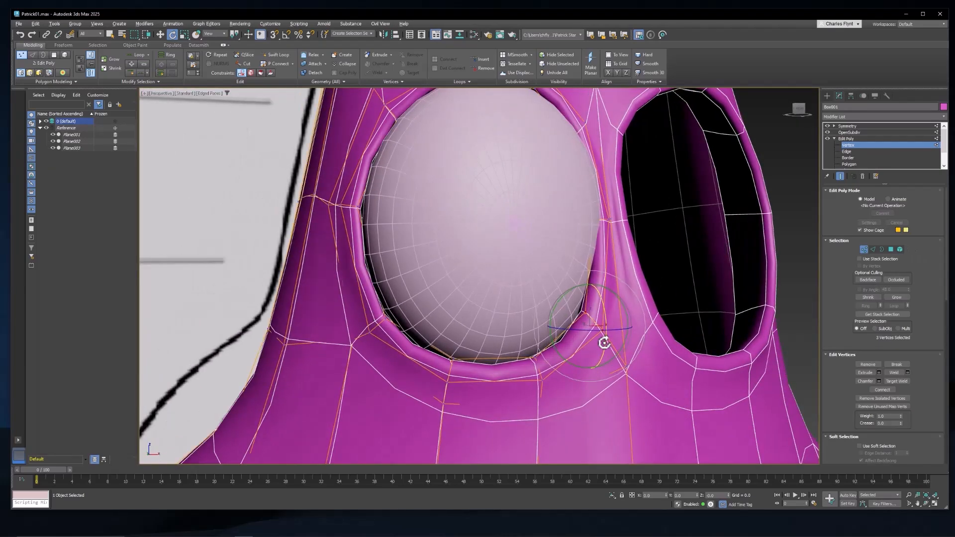
pyautogui.click(535, 361)
pyautogui.keyDown('ctrl'); pyautogui.click(547, 383); pyautogui.keyUp('ctrl')
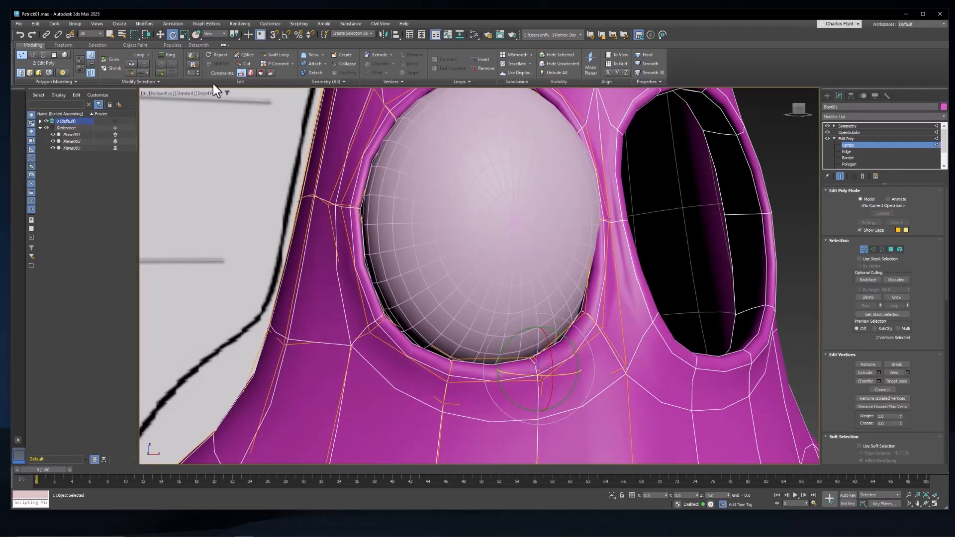
pyautogui.click(160, 35)
pyautogui.keyDown('alt'); pyautogui.moveTo(458, 246); pyautogui.dragTo(574, 350, button='middle'); pyautogui.keyUp('alt')
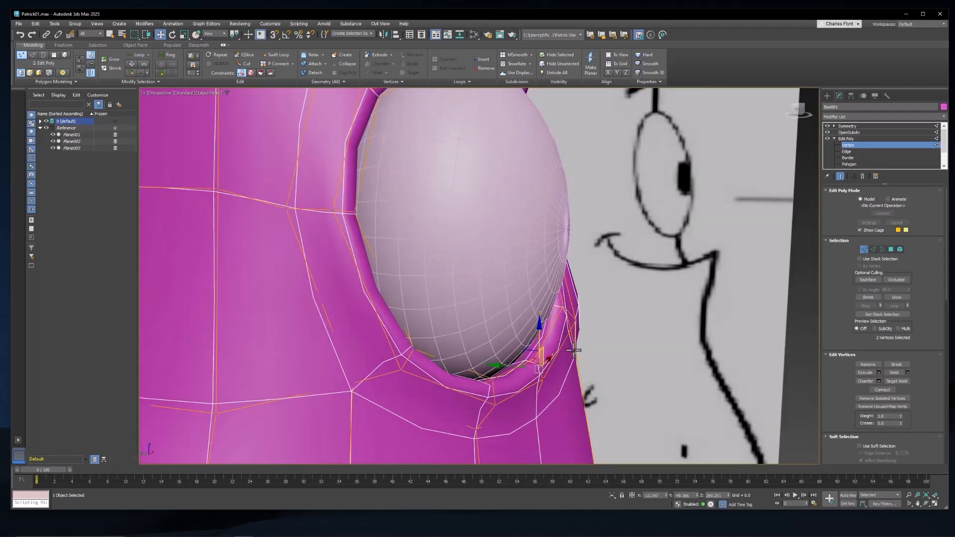
pyautogui.moveTo(539, 338); pyautogui.dragTo(537, 326)
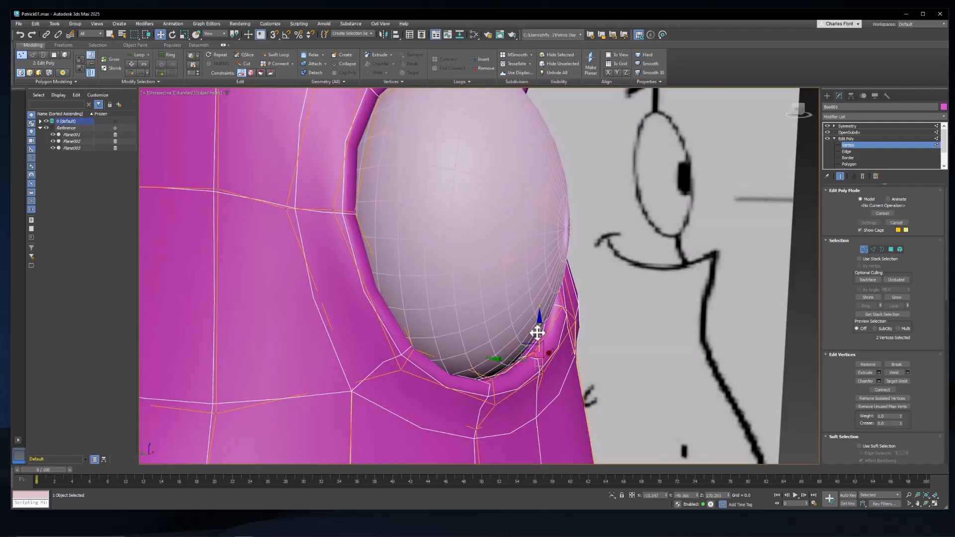
# Step: Move the two vertices at the lower inner corner of the smoothed eye socket up and slightly towards the eye sphere
pyautogui.keyDown('alt'); pyautogui.moveTo(537, 326); pyautogui.dragTo(560, 335, button='middle'); pyautogui.keyUp('alt')
pyautogui.click(587, 315)
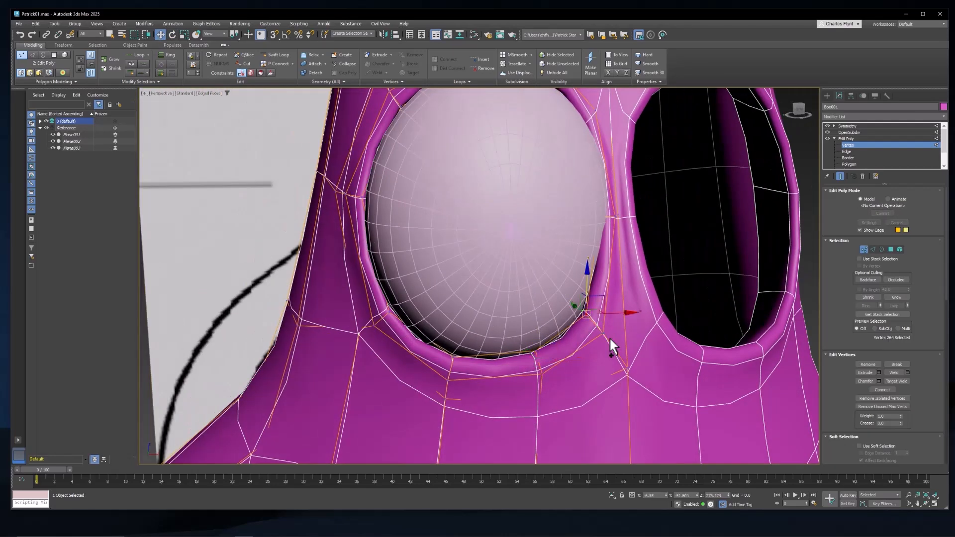
pyautogui.keyDown('ctrl'); pyautogui.click(604, 336); pyautogui.keyUp('ctrl')
pyautogui.moveTo(614, 311); pyautogui.dragTo(612, 303)
# Step: Move the two vertices at the outer middle of the smoothed eye socket rim slightly inward to the eye sphere
pyautogui.moveTo(496, 343); pyautogui.dragTo(599, 348, button='middle')
pyautogui.scroll(-3, 568, 354)
pyautogui.keyDown('alt'); pyautogui.moveTo(473, 274); pyautogui.dragTo(503, 342, button='middle'); pyautogui.keyUp('alt')
pyautogui.click(479, 334)
pyautogui.keyDown('ctrl'); pyautogui.click(490, 332); pyautogui.keyUp('ctrl')
pyautogui.click(472, 332)
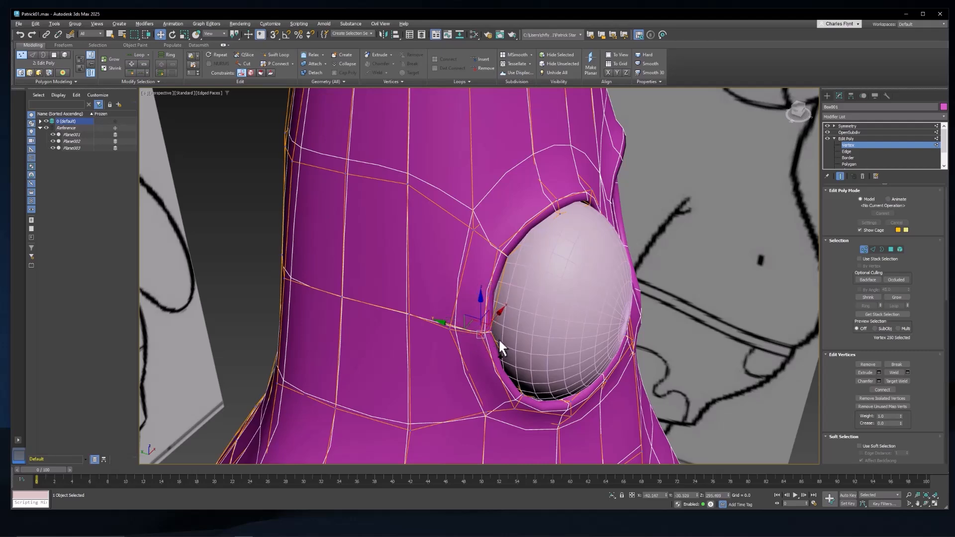
pyautogui.keyDown('ctrl'); pyautogui.click(471, 332); pyautogui.keyUp('ctrl')
pyautogui.keyDown('alt'); pyautogui.moveTo(471, 332); pyautogui.dragTo(502, 327, button='middle'); pyautogui.keyUp('alt')
pyautogui.moveTo(516, 329); pyautogui.dragTo(521, 328)
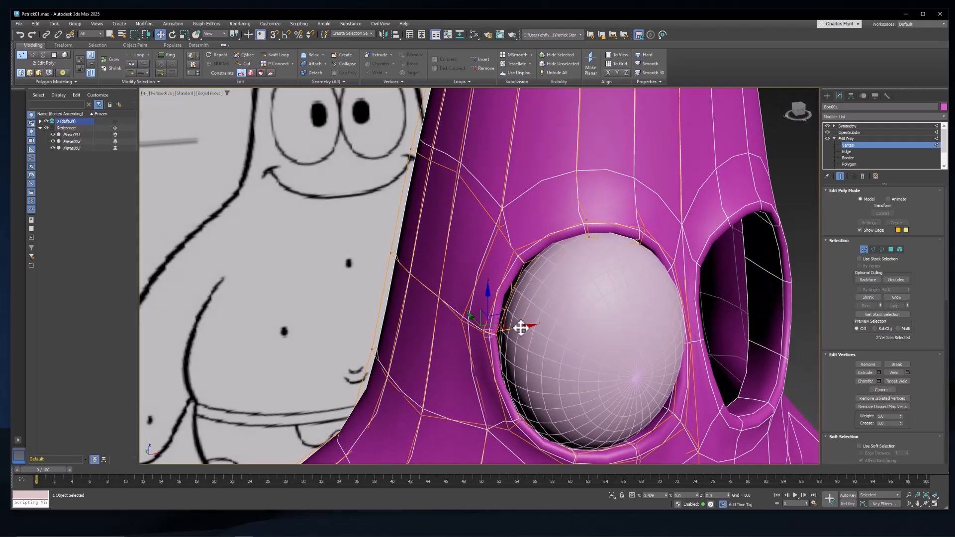
# Step: Adjust the two vertices at the upper outer corner of the smoothed eye socket to fit the eye sphere
pyautogui.click(520, 263)
pyautogui.keyDown('ctrl'); pyautogui.click(516, 250); pyautogui.keyUp('ctrl')
pyautogui.keyDown('alt'); pyautogui.moveTo(516, 250); pyautogui.dragTo(540, 254, button='middle'); pyautogui.keyUp('alt')
# Step: Turn on see-through display for the body mesh and disable See-Through in its object properties
pyautogui.hotkey('alt', 'x')
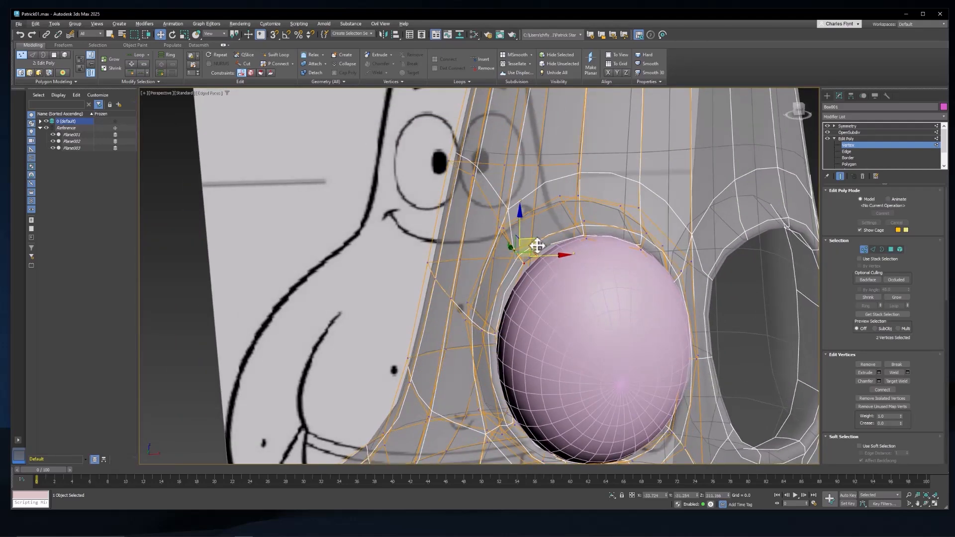
pyautogui.rightClick(582, 267)
pyautogui.click(626, 343)
pyautogui.click(597, 268)
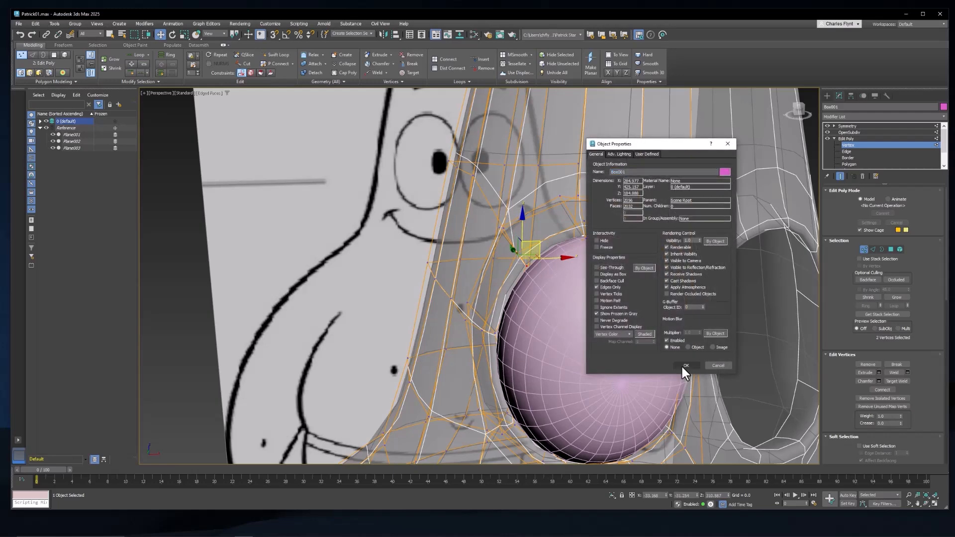
pyautogui.click(684, 366)
# Step: Clear the body mesh's See-Through option again through its object properties so the mesh displays opaque
pyautogui.keyDown('alt'); pyautogui.moveTo(540, 349); pyautogui.dragTo(556, 322, button='middle'); pyautogui.keyUp('alt')
pyautogui.hotkey('alt', 'x')
pyautogui.rightClick(557, 323)
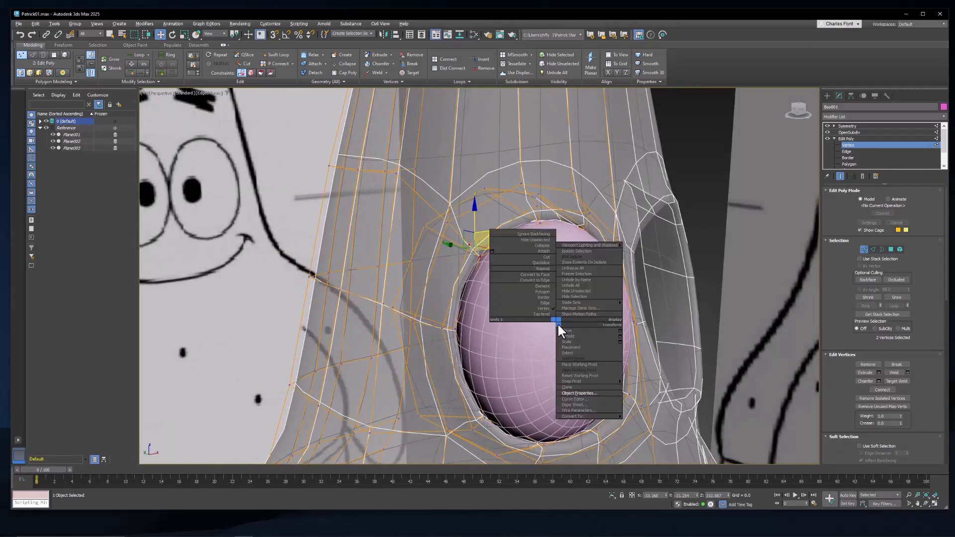
pyautogui.click(595, 393)
pyautogui.click(597, 268)
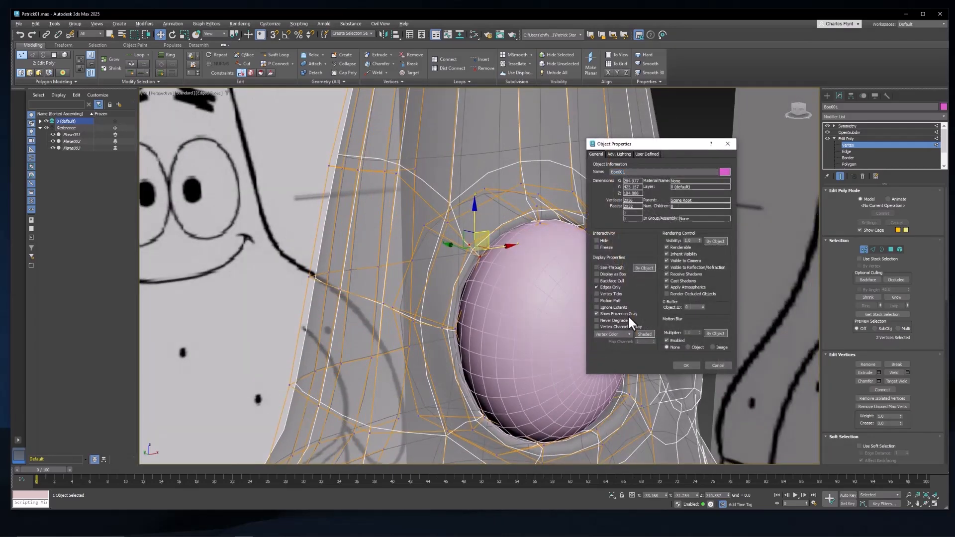
pyautogui.click(684, 366)
pyautogui.keyDown('alt'); pyautogui.moveTo(631, 354); pyautogui.dragTo(507, 318, button='middle'); pyautogui.keyUp('alt')
pyautogui.hotkey('ctrl', 'x')
pyautogui.hotkey('ctrl', 'x')
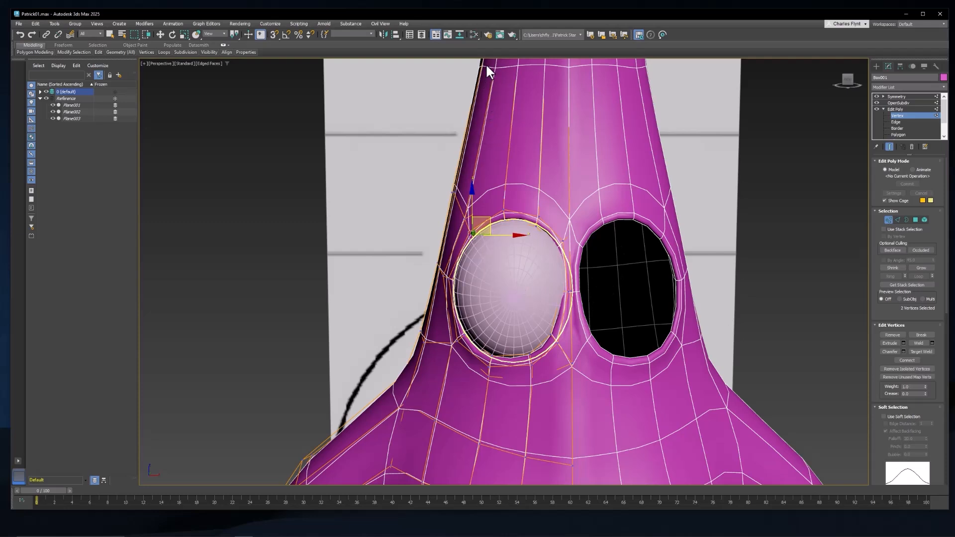
# Step: Open the Slate Material Editor and add a new Physical Material in an empty area of the node view
pyautogui.click(471, 34)
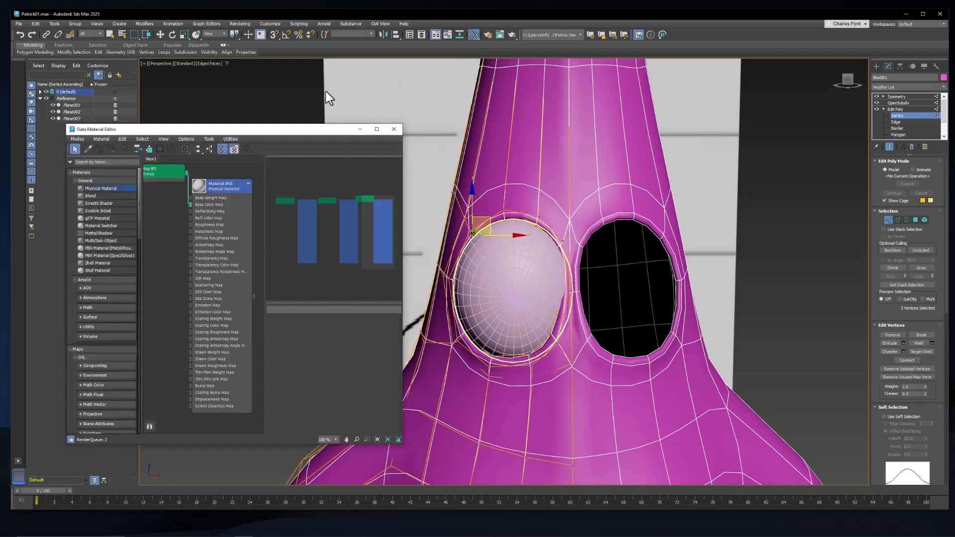
pyautogui.moveTo(329, 118); pyautogui.dragTo(314, 134)
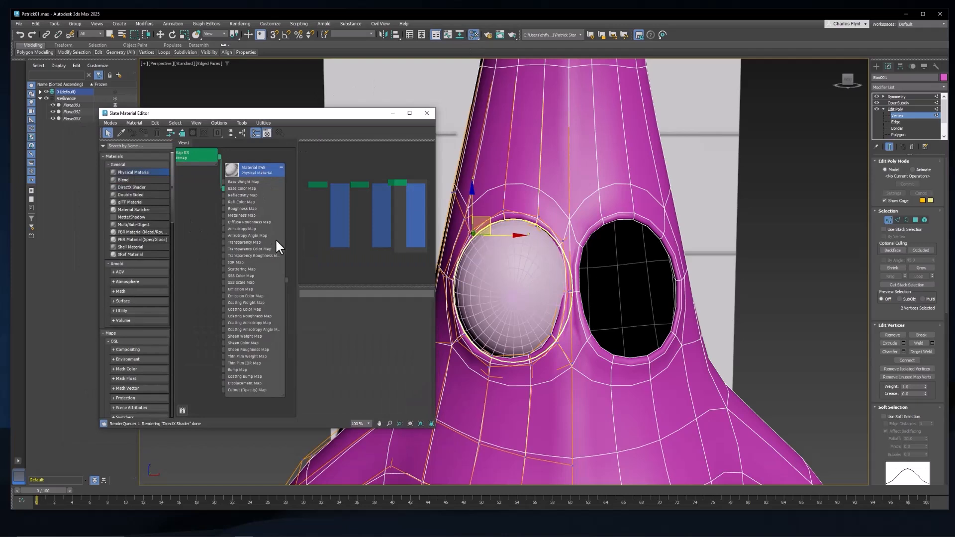
pyautogui.moveTo(401, 211); pyautogui.dragTo(345, 210)
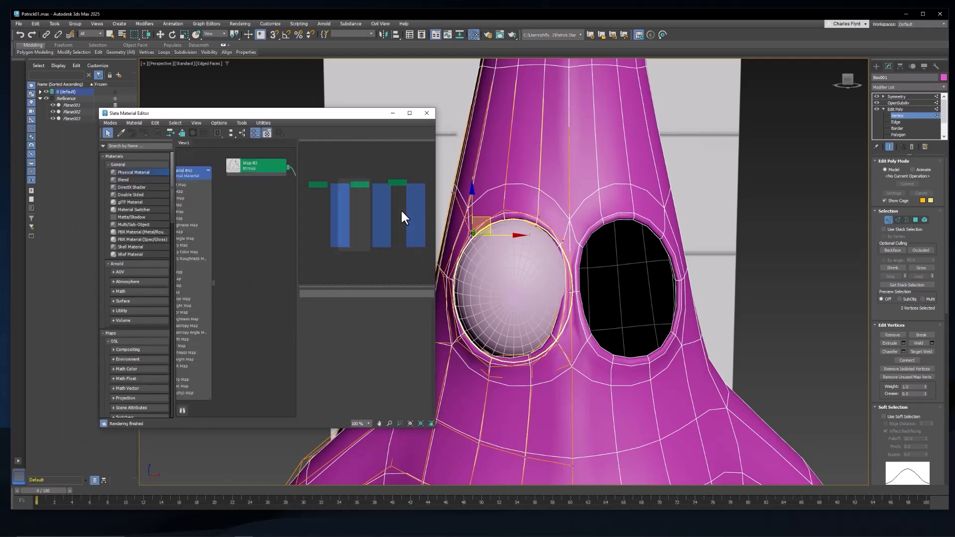
pyautogui.moveTo(258, 245)
pyautogui.mouseDown(button='middle')
pyautogui.moveTo(237, 199)
pyautogui.moveTo(189, 214)
pyautogui.moveTo(149, 213)
pyautogui.mouseUp(button='middle')
pyautogui.moveTo(218, 249)
pyautogui.mouseDown(button='middle')
pyautogui.moveTo(177, 234)
pyautogui.moveTo(120, 338)
pyautogui.mouseUp(button='middle')
pyautogui.moveTo(241, 276); pyautogui.dragTo(103, 173, button='middle')
pyautogui.moveTo(271, 188); pyautogui.dragTo(270, 189)
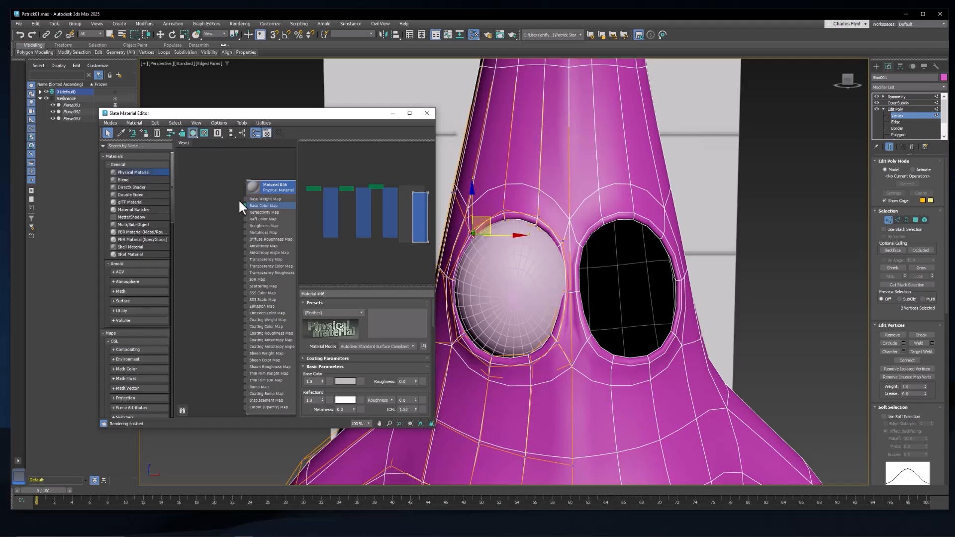
# Step: Connect a Gradient Ramp map to the new material's Base Color Map and place its node beside the material
pyautogui.moveTo(217, 177); pyautogui.dragTo(215, 176)
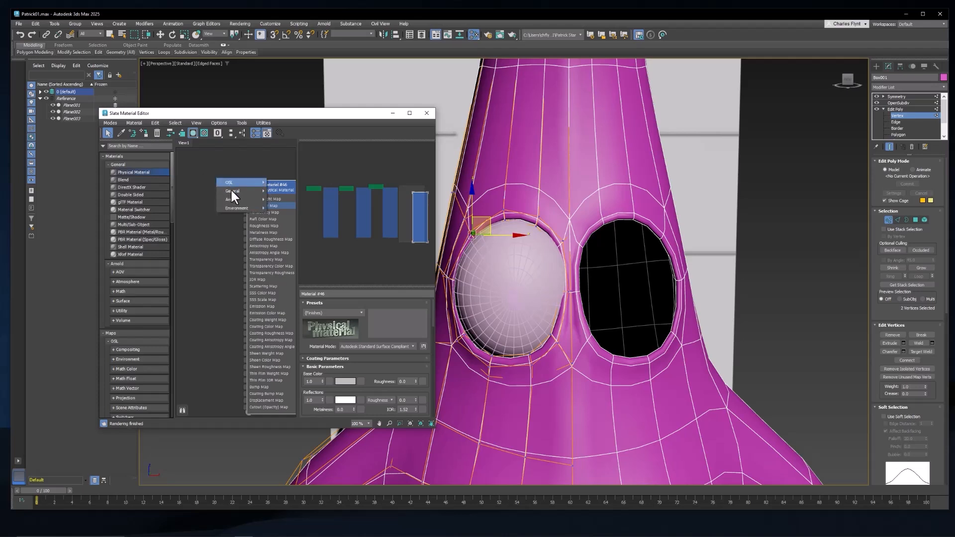
pyautogui.moveTo(231, 189)
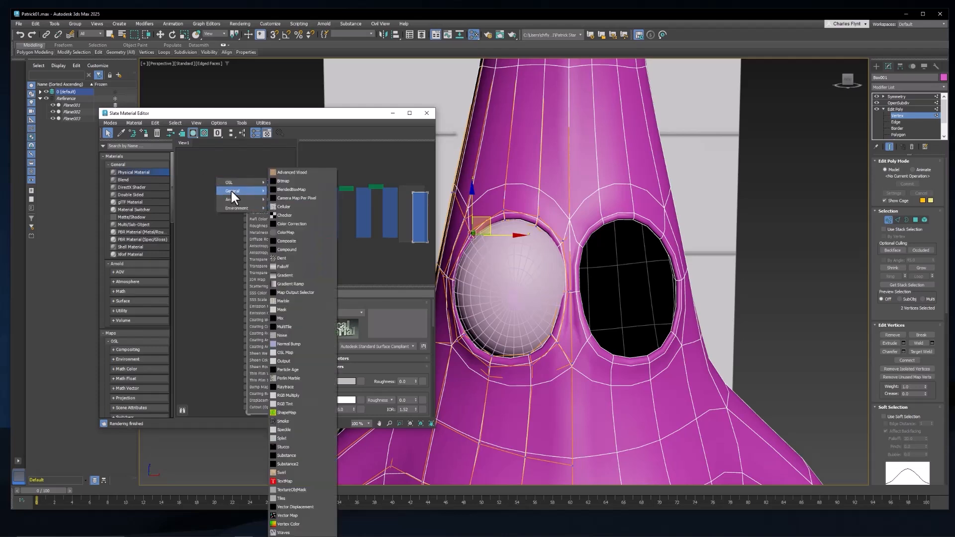
pyautogui.click(287, 286)
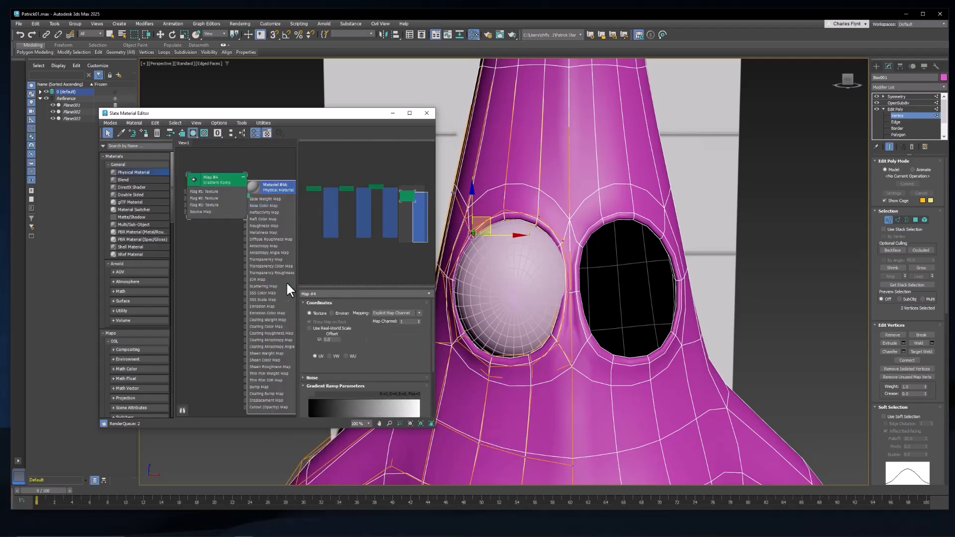
pyautogui.moveTo(221, 181); pyautogui.dragTo(206, 175)
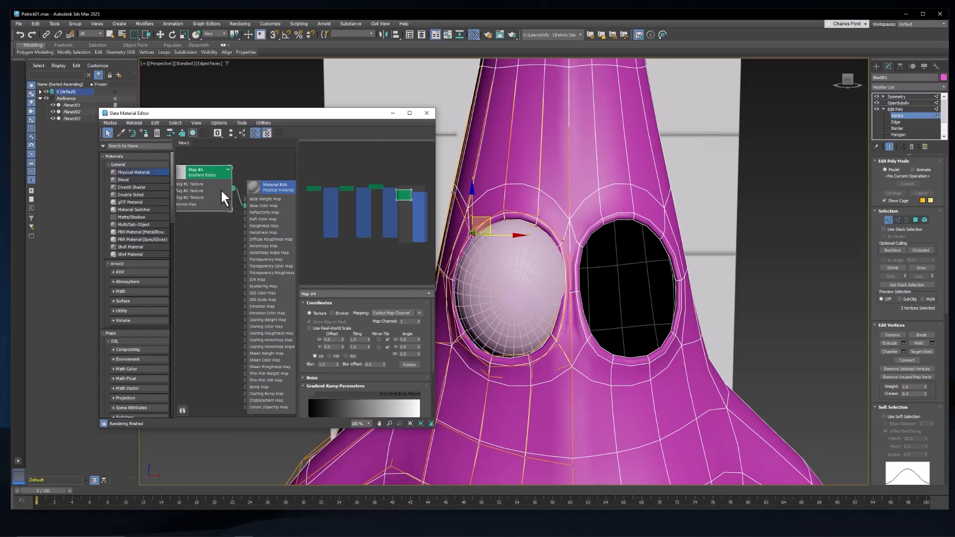
# Step: Set the Gradient Ramp's gradient type to Radial and its interpolation to Solid
pyautogui.scroll(-5, 368, 348)
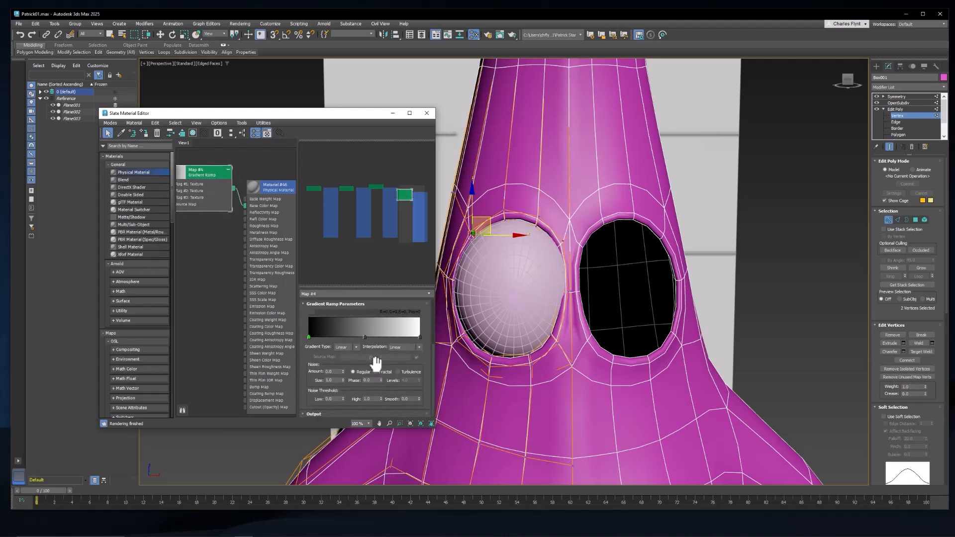
pyautogui.click(354, 348)
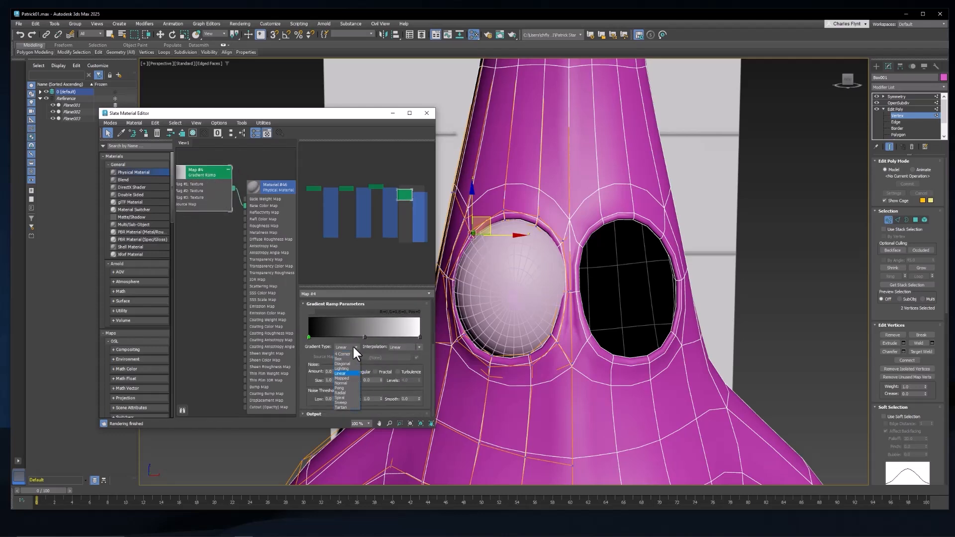
pyautogui.click(344, 393)
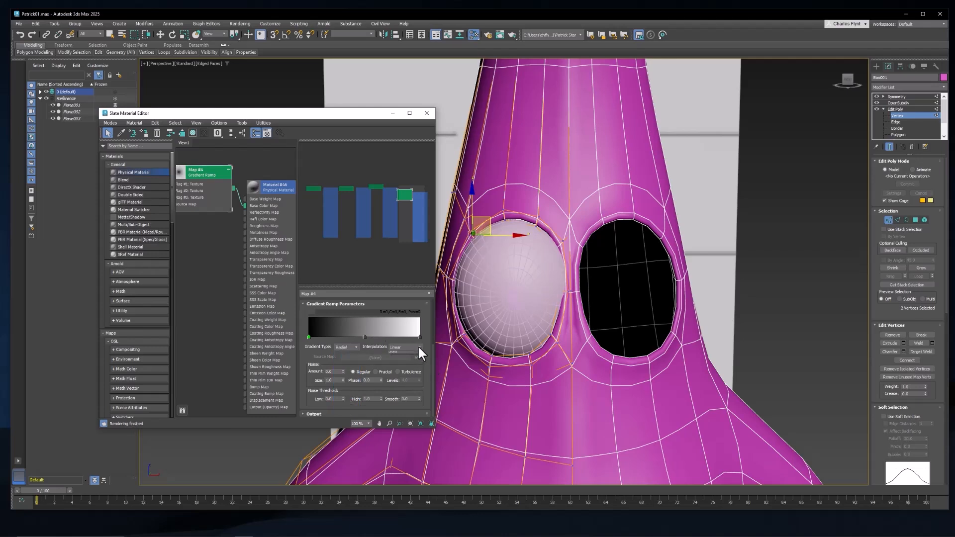
pyautogui.click(418, 347)
pyautogui.click(404, 377)
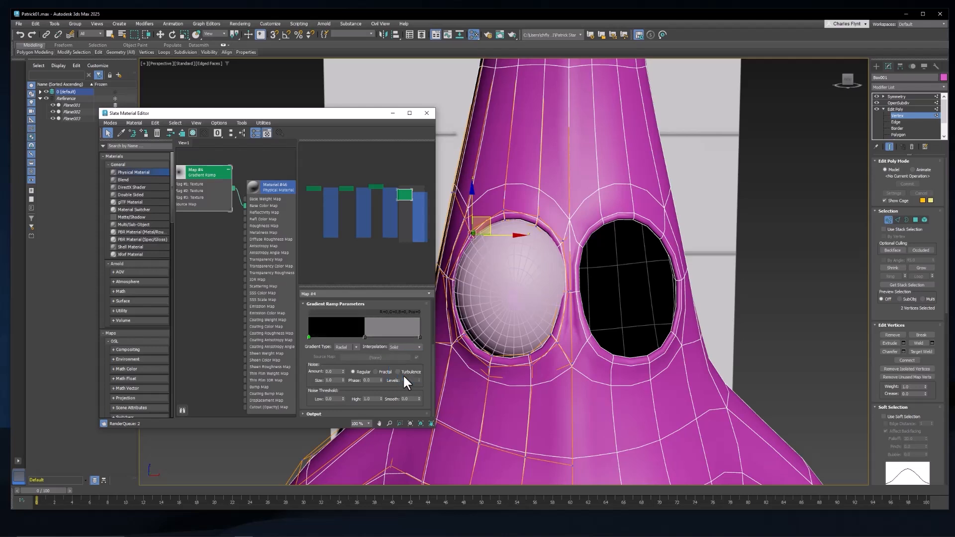
# Step: Change the ramp's middle flag to white and slide it to about a third of the gradient's length
pyautogui.doubleClick(364, 336)
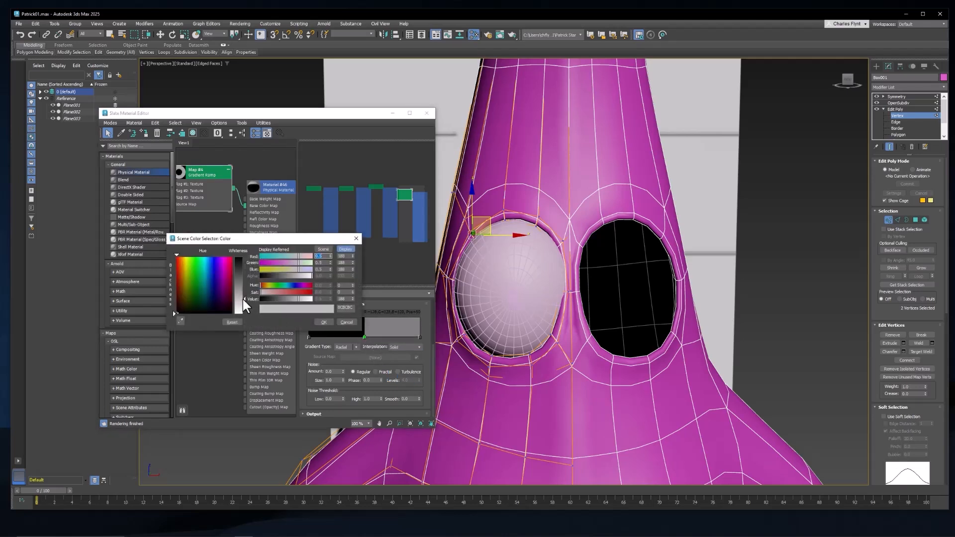
pyautogui.moveTo(243, 299); pyautogui.dragTo(244, 314)
pyautogui.click(323, 322)
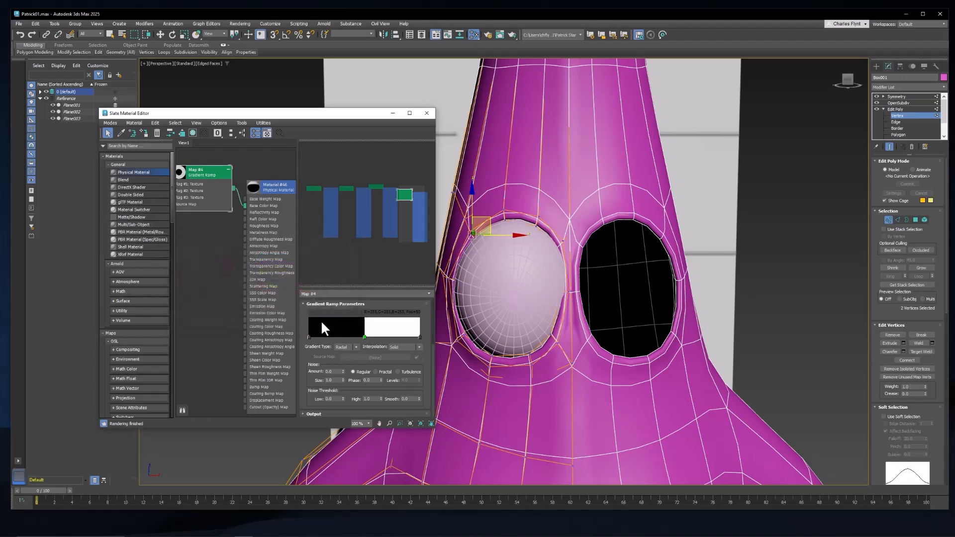
pyautogui.moveTo(364, 336); pyautogui.dragTo(348, 335)
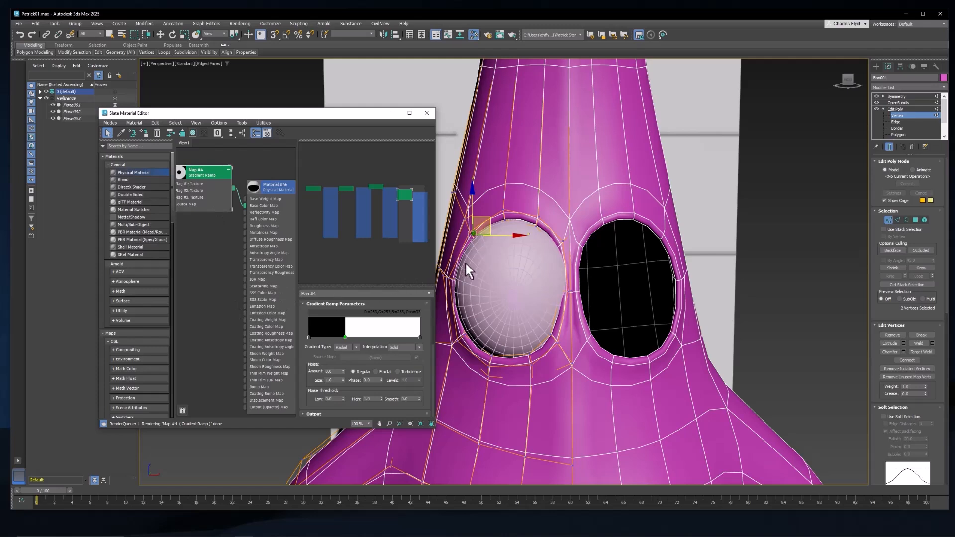
# Step: Assign the black-and-white ramp material to the eyeball sphere and select the sphere
pyautogui.moveTo(279, 261); pyautogui.dragTo(243, 260, button='middle')
pyautogui.click(274, 267)
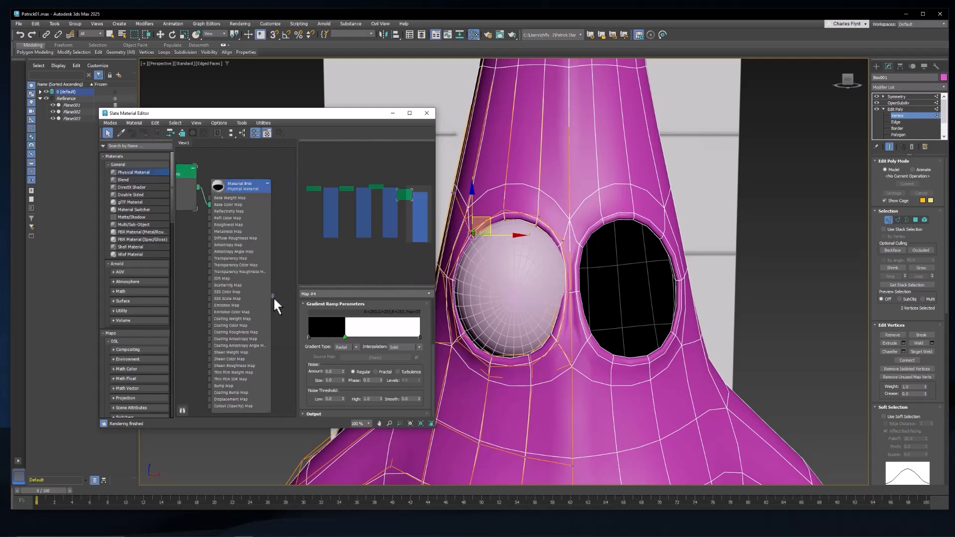
pyautogui.moveTo(273, 297); pyautogui.dragTo(520, 281)
pyautogui.click(521, 282)
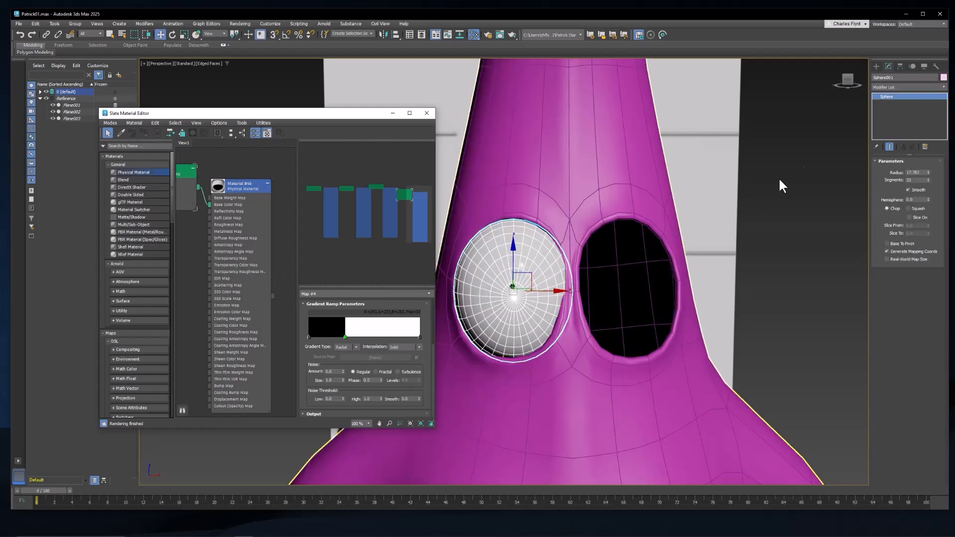
# Step: Add a UVW Map modifier to the eyeball sphere so the ramp projects as a round pupil
pyautogui.click(894, 86)
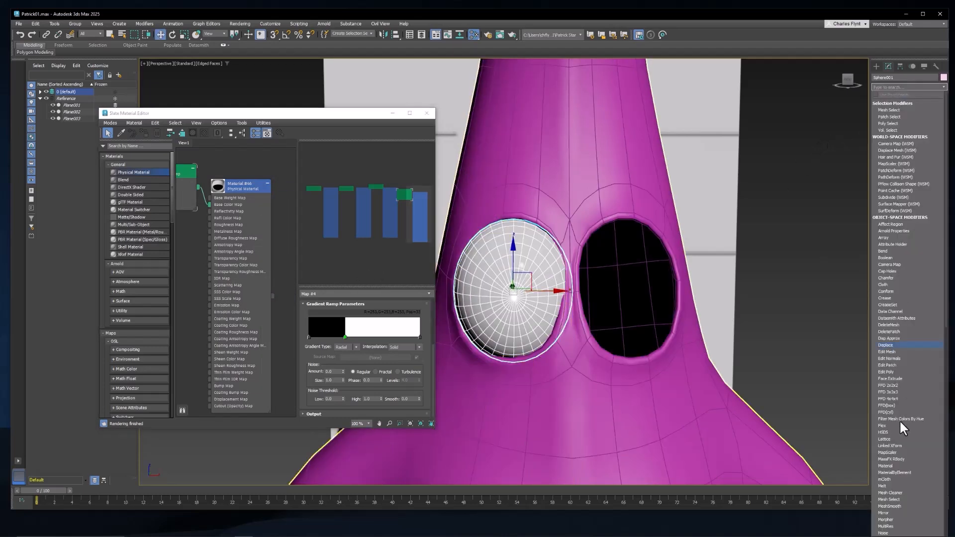
pyautogui.scroll(-8, 885, 419)
pyautogui.scroll(-12, 896, 449)
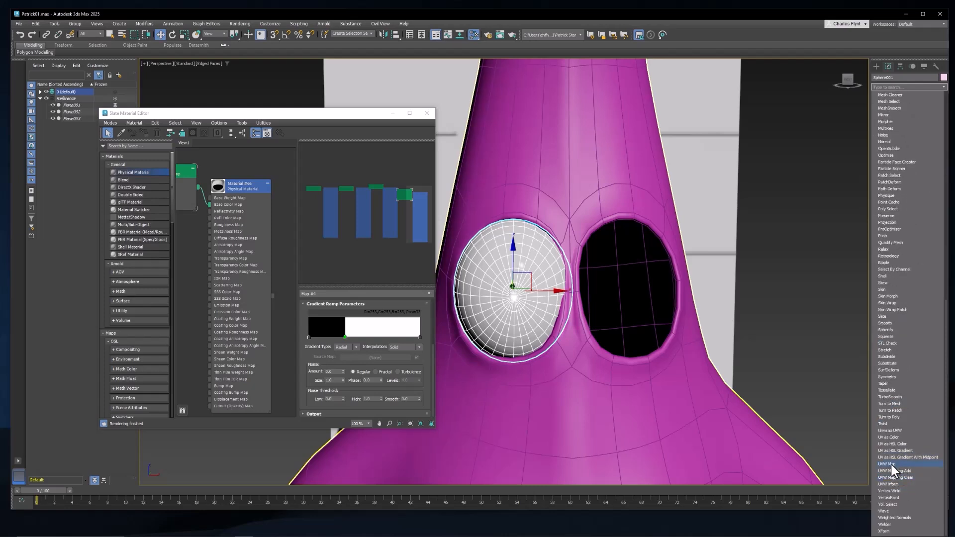
pyautogui.click(891, 464)
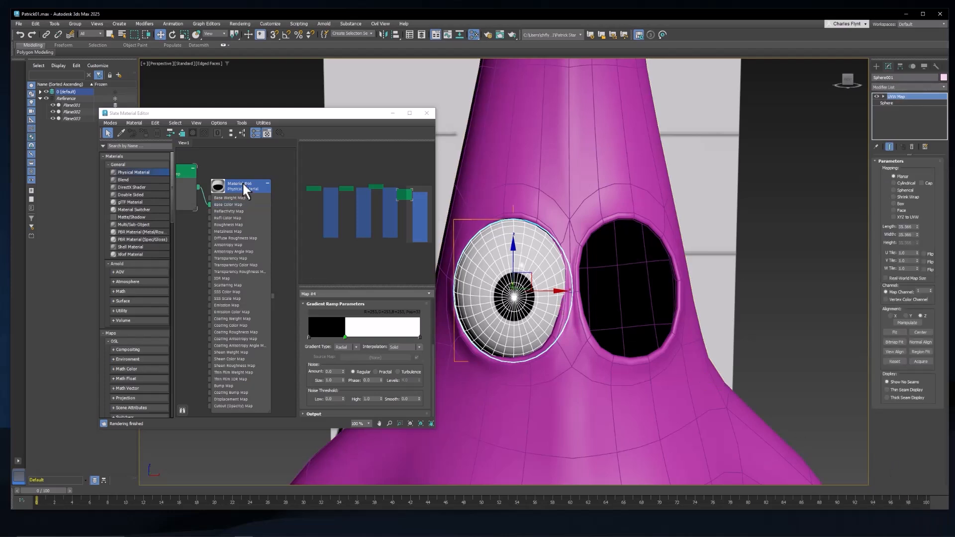
# Step: Shrink the pupil slightly by moving the Gradient Ramp's white flag closer to the black end
pyautogui.moveTo(243, 183); pyautogui.dragTo(258, 182)
pyautogui.click(179, 173)
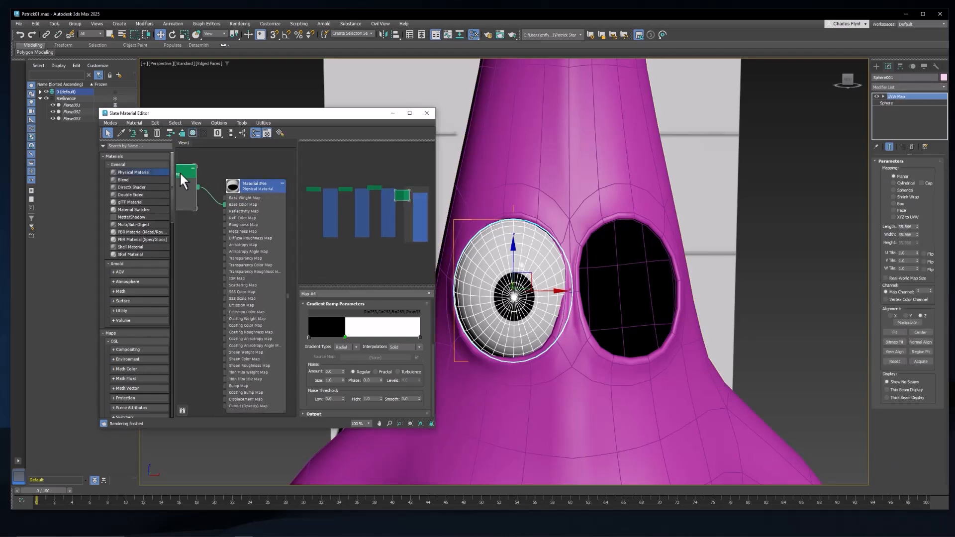
pyautogui.moveTo(345, 337); pyautogui.dragTo(339, 336)
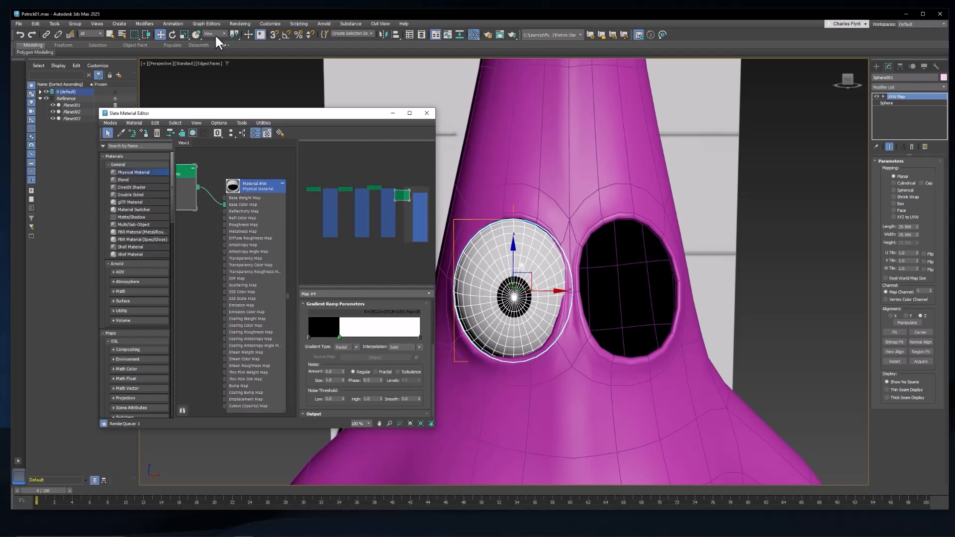
# Step: Rotate the eyeball so its pupil turns slightly towards the middle of the face, and close the material editor
pyautogui.click(452, 252)
pyautogui.press('e')
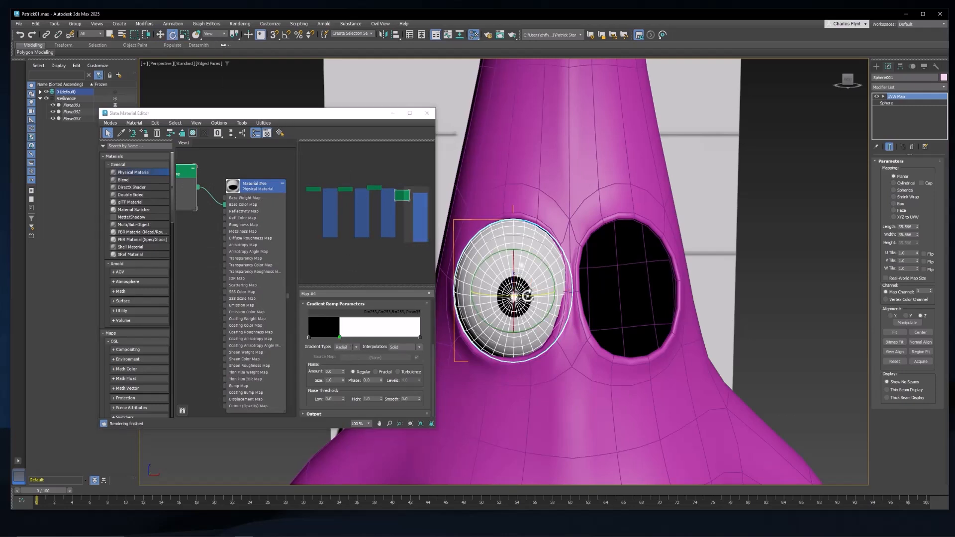
pyautogui.moveTo(531, 293); pyautogui.dragTo(536, 290)
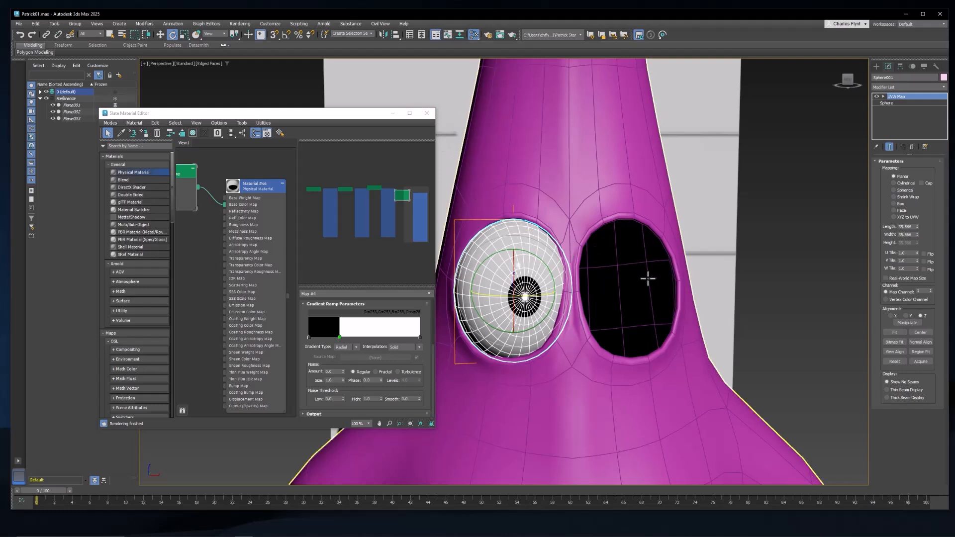
pyautogui.moveTo(502, 178); pyautogui.dragTo(497, 166, button='middle')
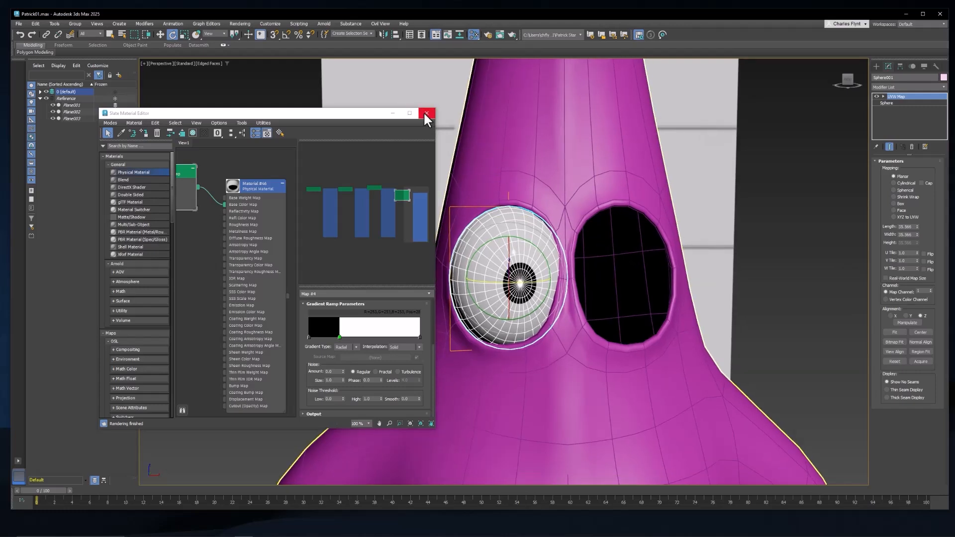
pyautogui.click(427, 112)
pyautogui.moveTo(620, 263); pyautogui.dragTo(592, 261, button='middle')
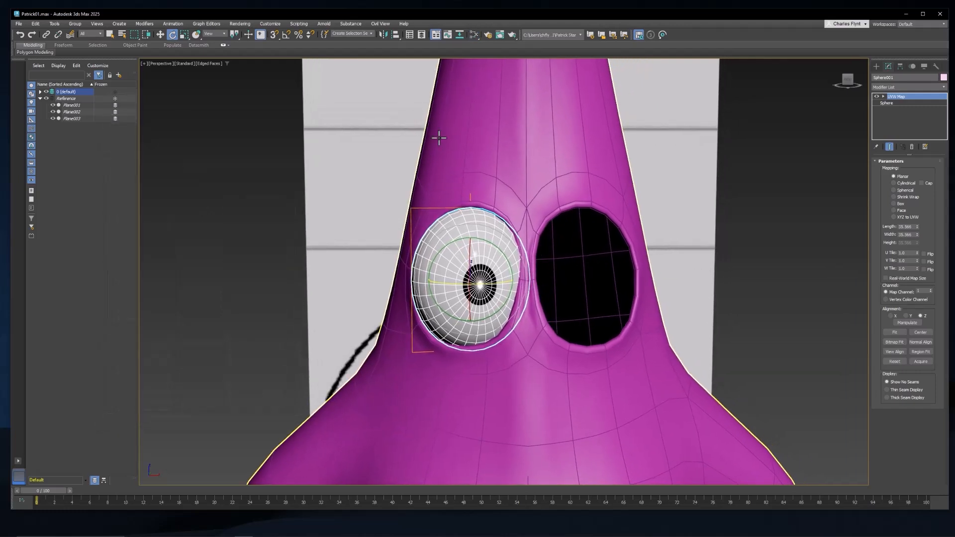
# Step: Mirror the eyeball along X as a Copy, offset so that it fills the empty eye socket
pyautogui.click(384, 32)
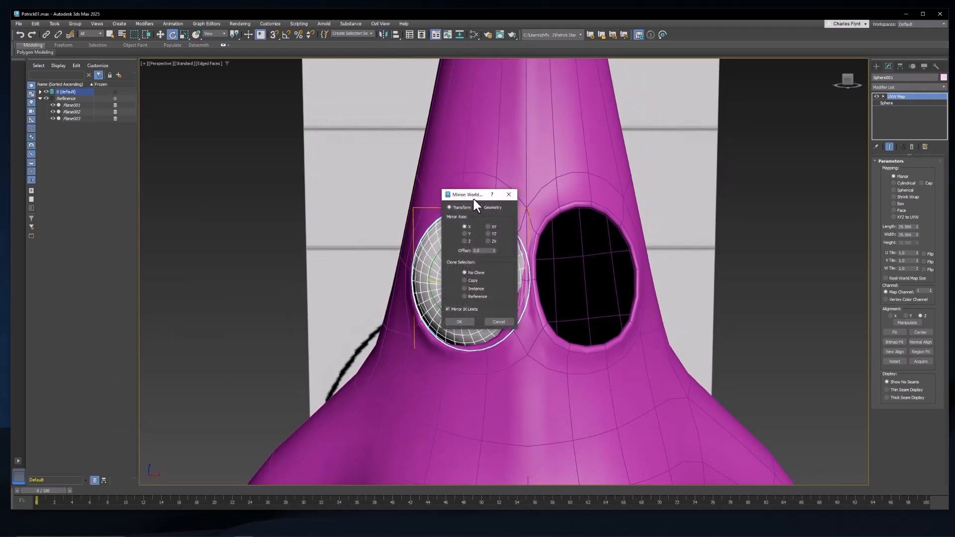
pyautogui.moveTo(474, 199); pyautogui.dragTo(709, 180)
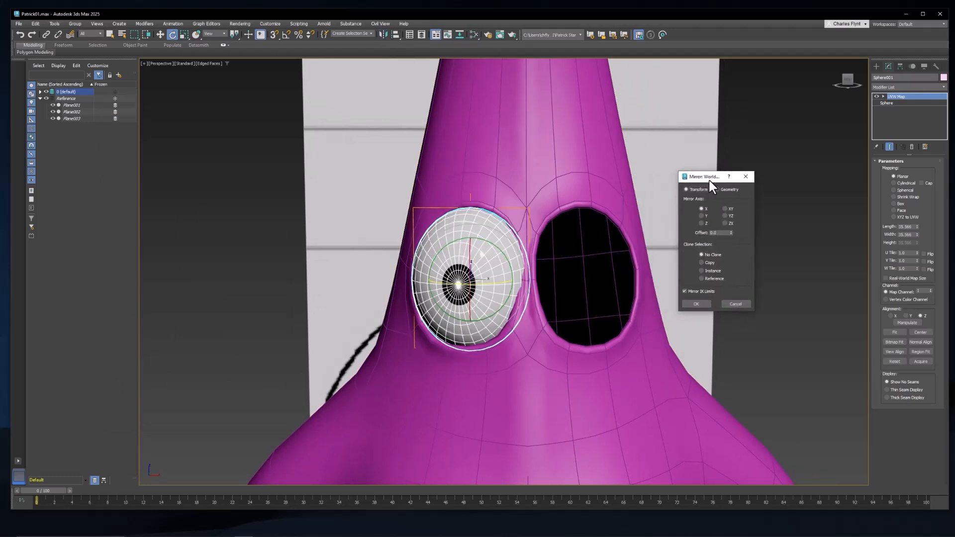
pyautogui.click(702, 263)
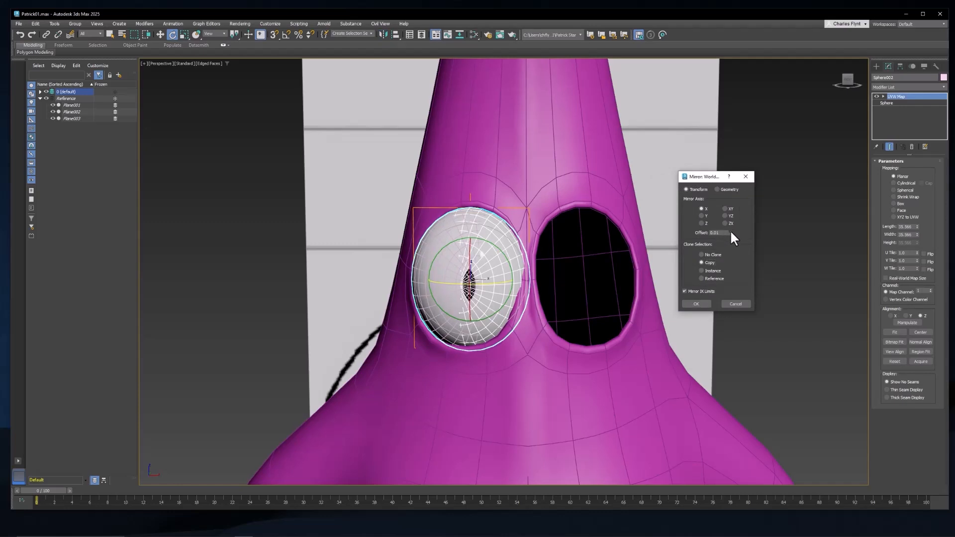
pyautogui.moveTo(731, 232); pyautogui.dragTo(831, 531)
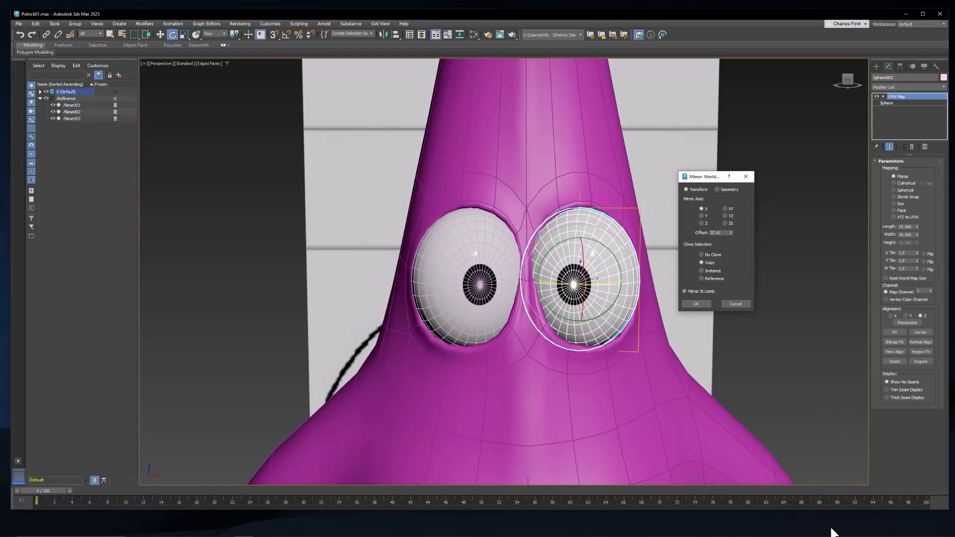
pyautogui.click(696, 304)
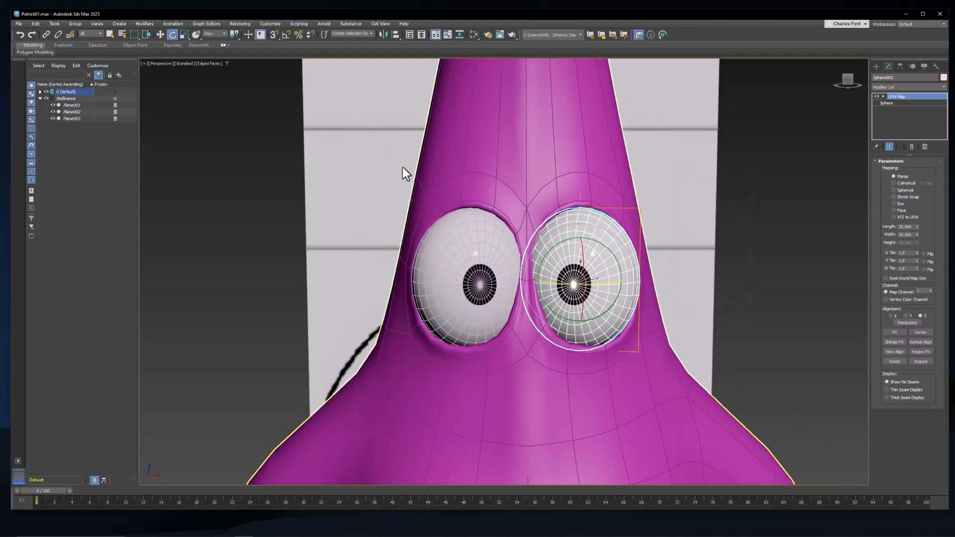
pyautogui.click(160, 34)
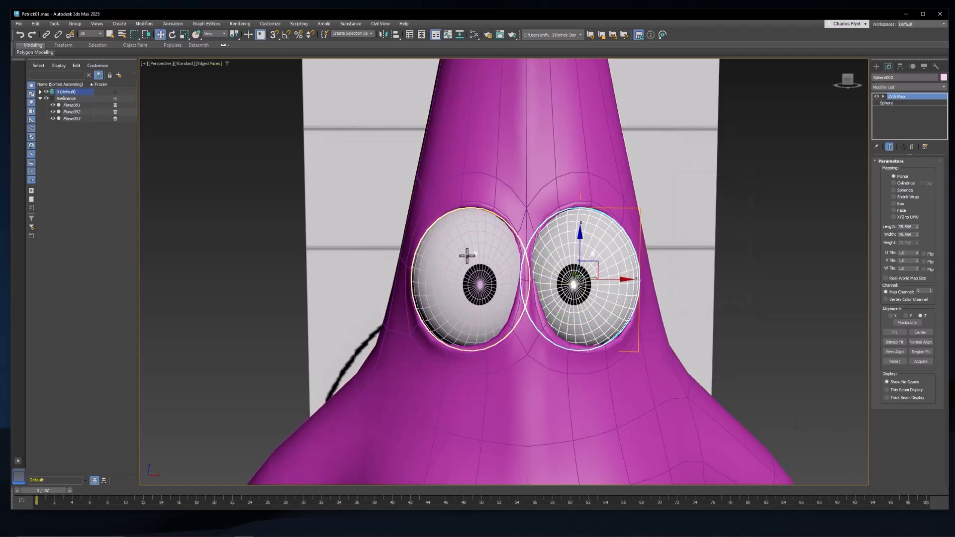
# Step: Copy the original eyeball's X position to the mirrored eyeball without the minus sign, setting its X to 19.029 so both eyes are symmetrical
pyautogui.click(467, 256)
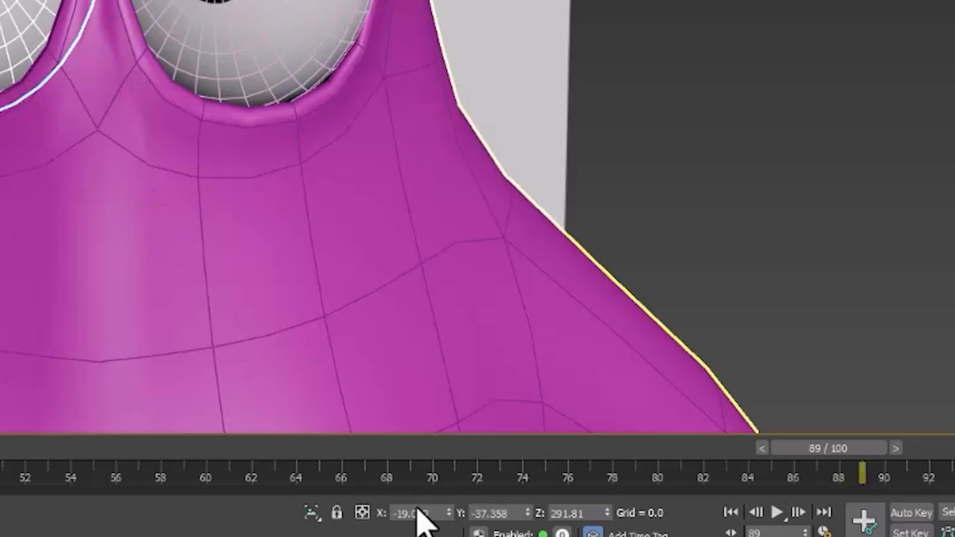
pyautogui.doubleClick(441, 515)
pyautogui.hotkey('ctrl', 'c')
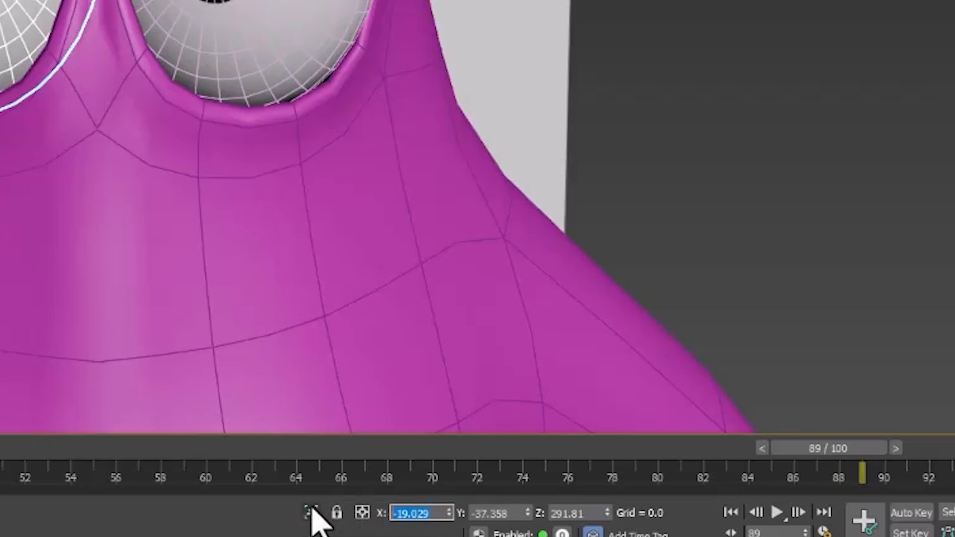
pyautogui.click(279, 2)
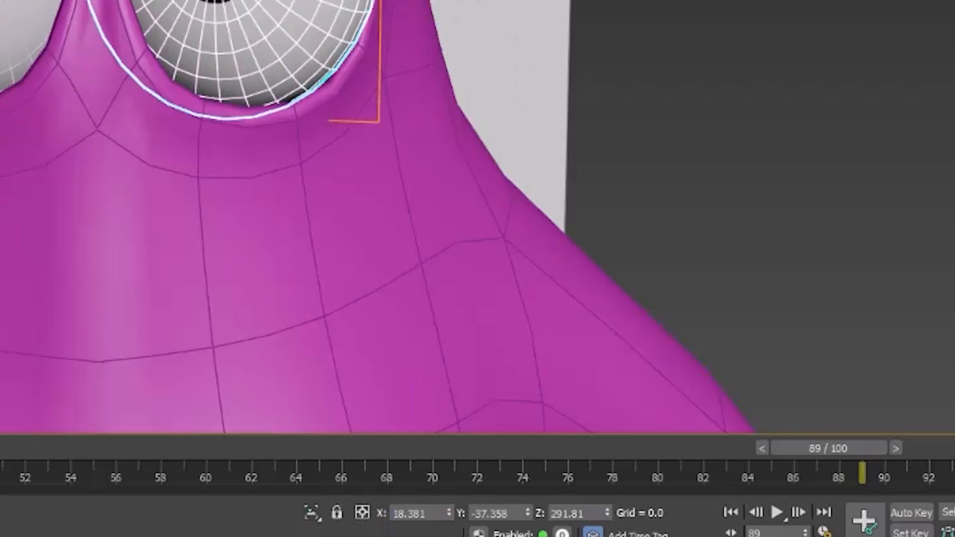
pyautogui.doubleClick(437, 513)
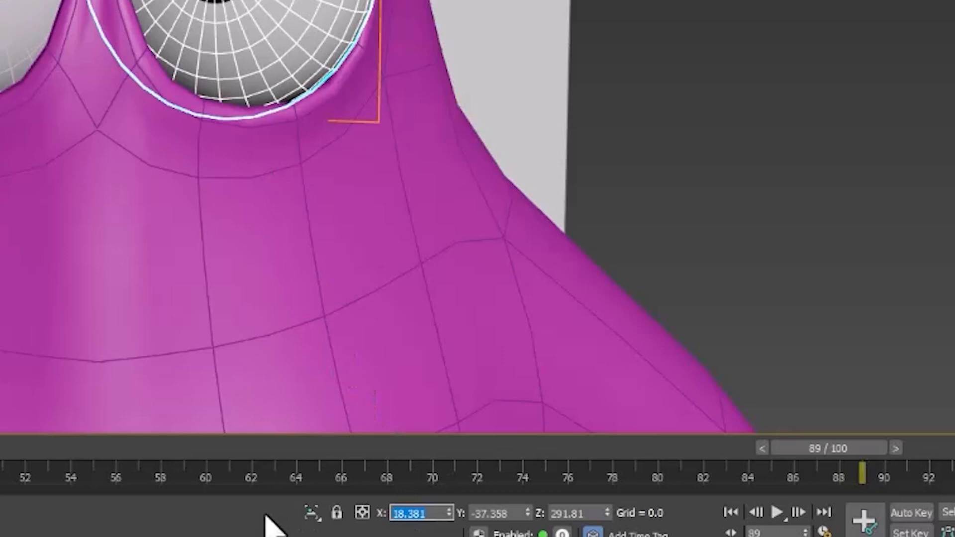
pyautogui.hotkey('ctrl', 'v')
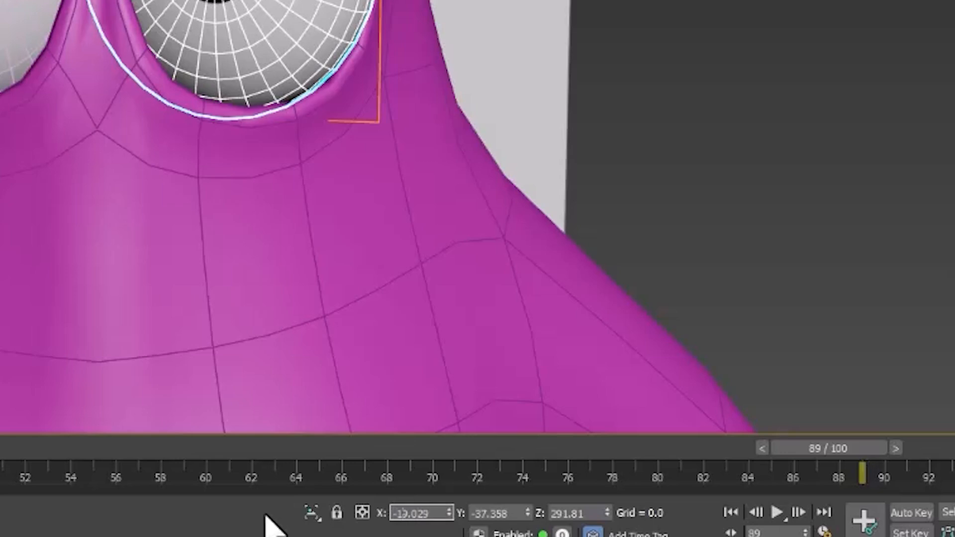
pyautogui.press('BackSpace')
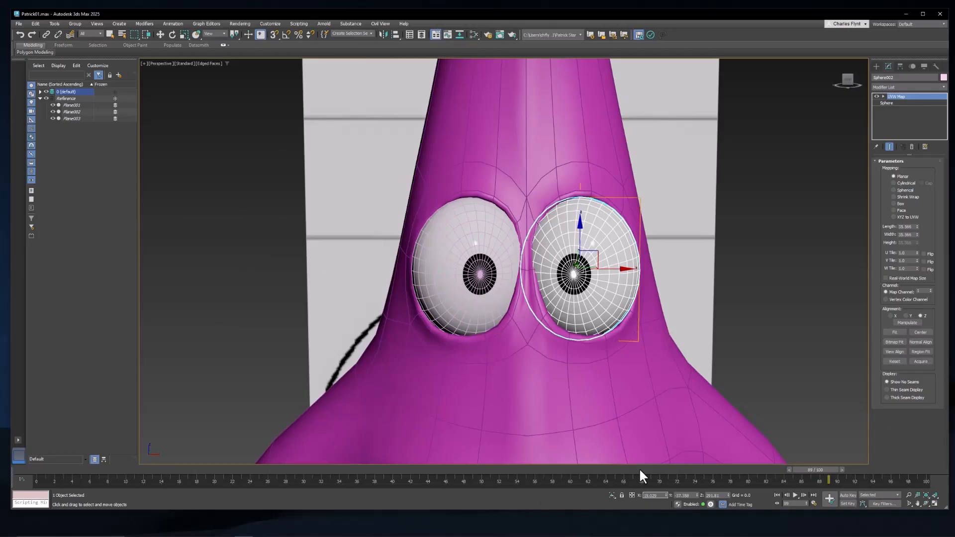
pyautogui.press('Return')
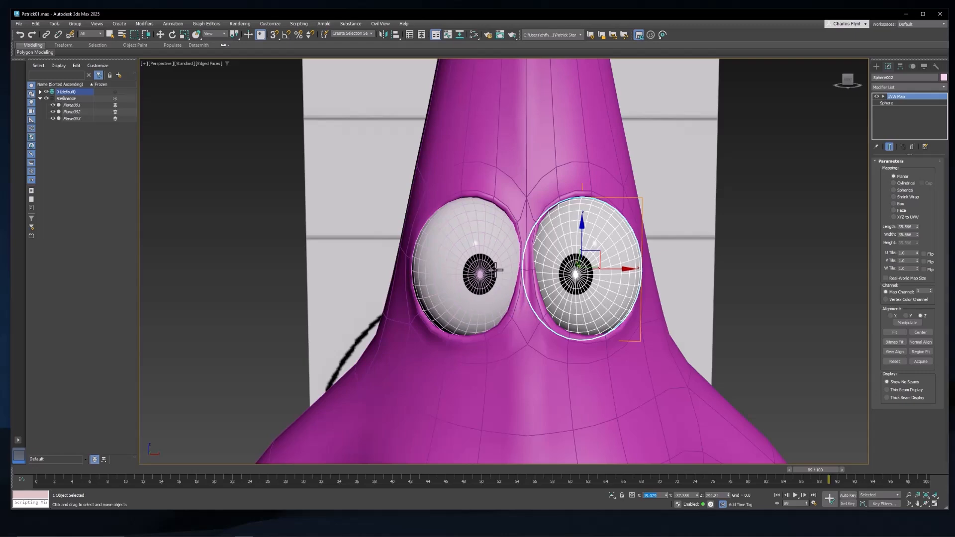
pyautogui.keyDown('alt'); pyautogui.moveTo(548, 299); pyautogui.dragTo(516, 295, button='middle'); pyautogui.keyUp('alt')
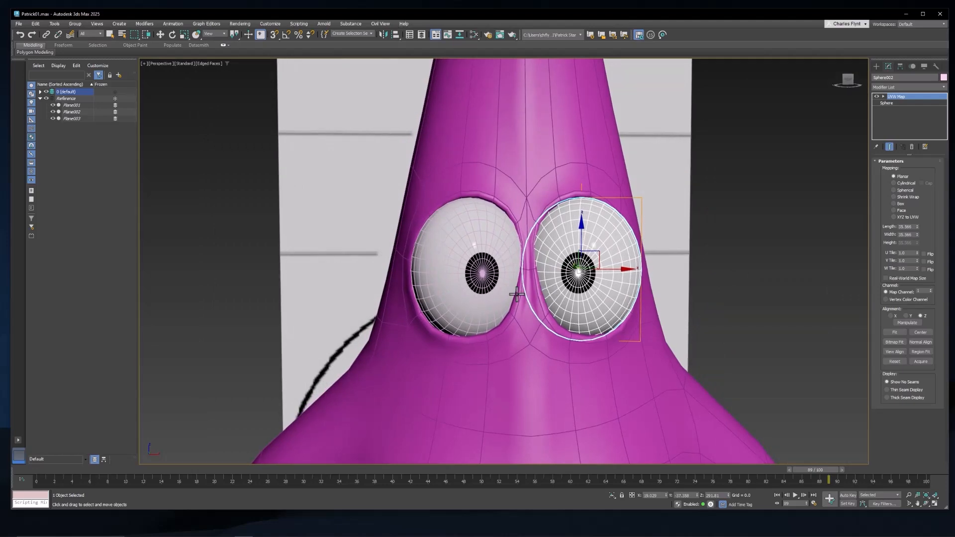
pyautogui.scroll(-8, 517, 294)
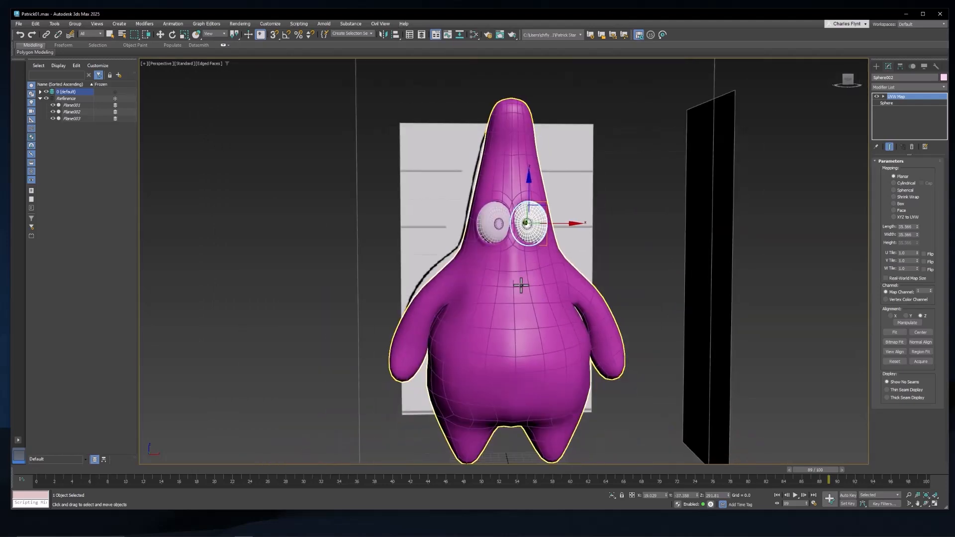